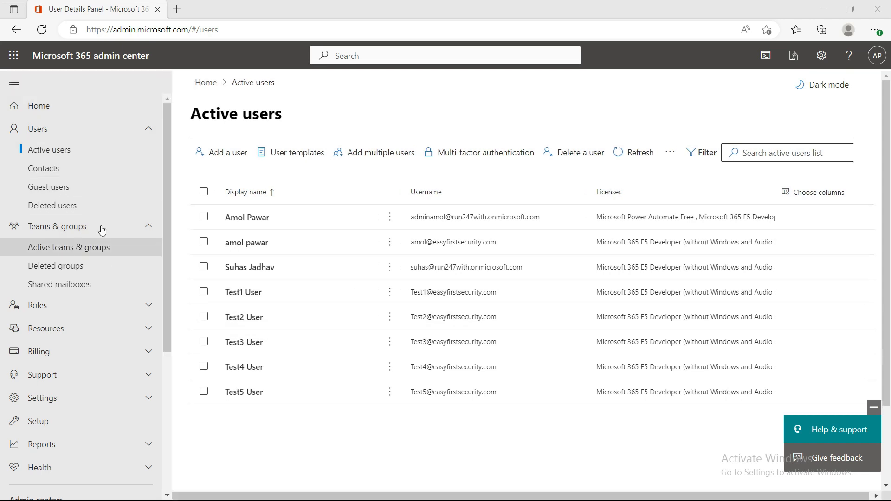
Start adding a group in Active teams & groups, keeping Microsoft 365 (recommended) as the group type
click(68, 250)
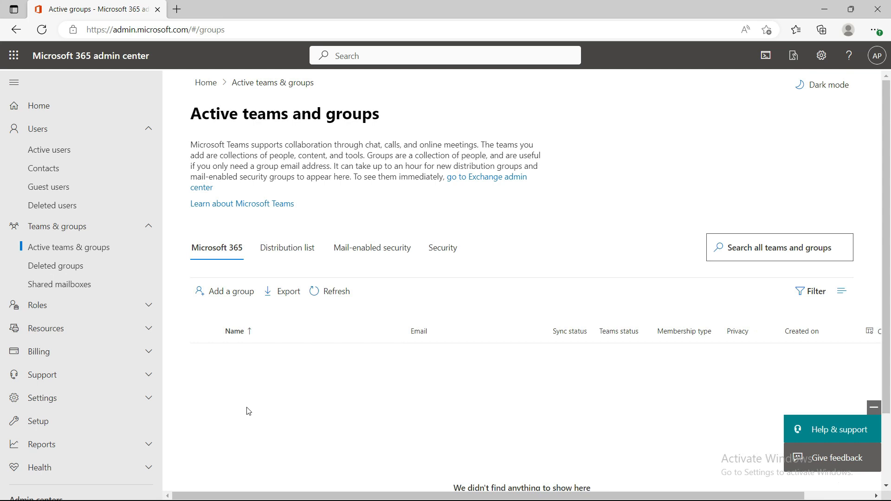
click(225, 293)
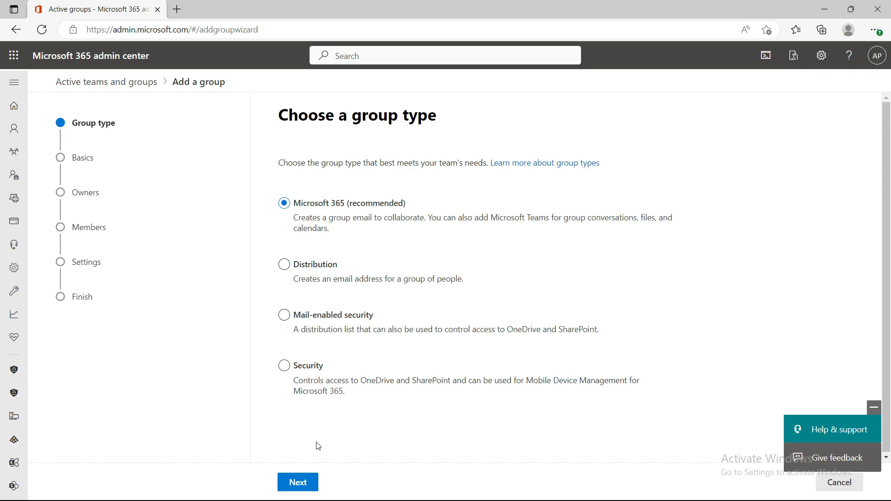
click(300, 482)
click(325, 224)
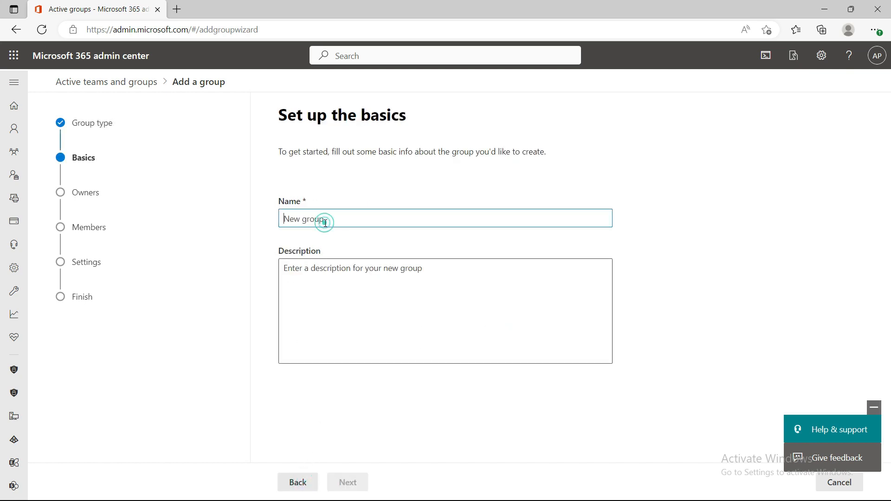
click(349, 482)
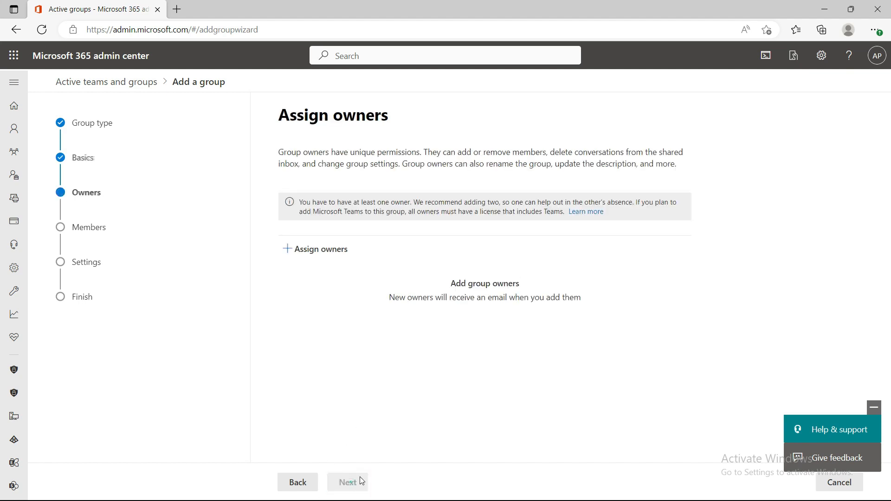
Assign the second listed user as the group's owner and proceed to adding members
click(306, 249)
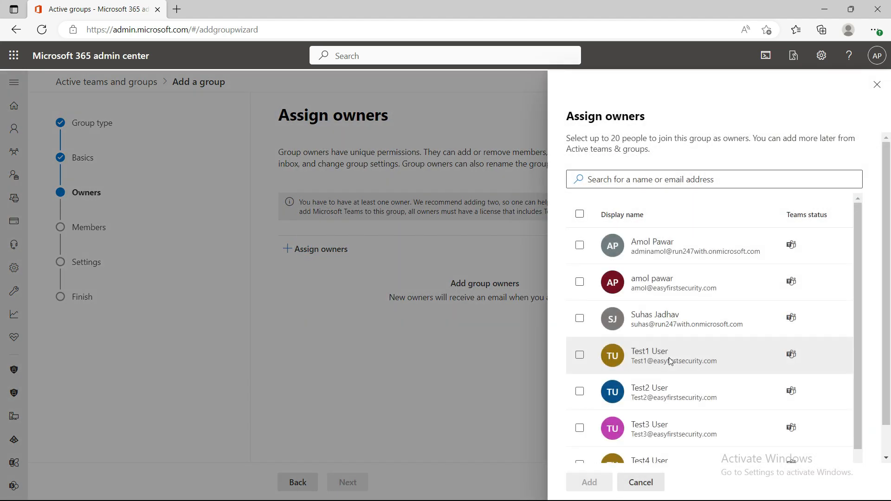
click(580, 282)
click(586, 483)
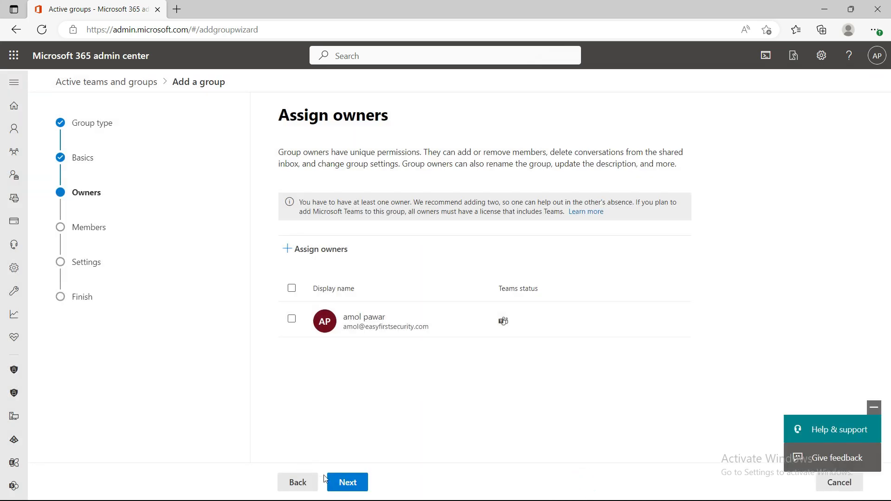
click(348, 482)
Add the second and third listed users and Test1 User as group members, and proceed to the group settings
click(318, 230)
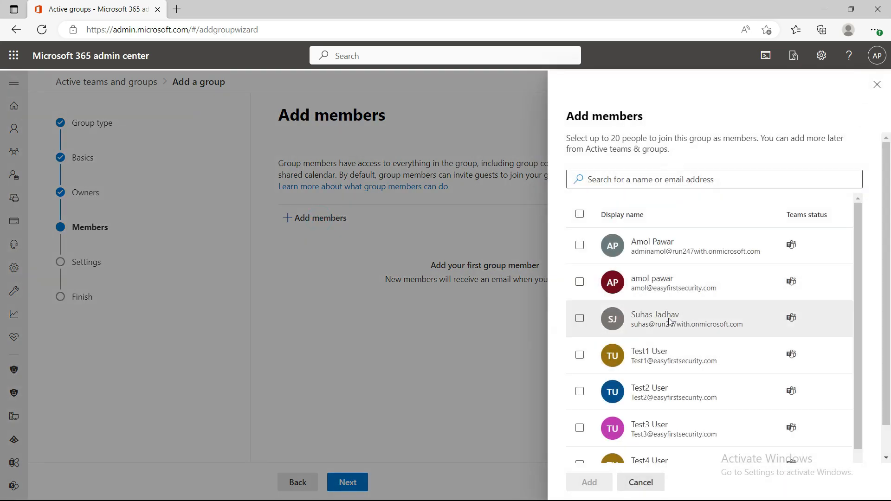
click(580, 281)
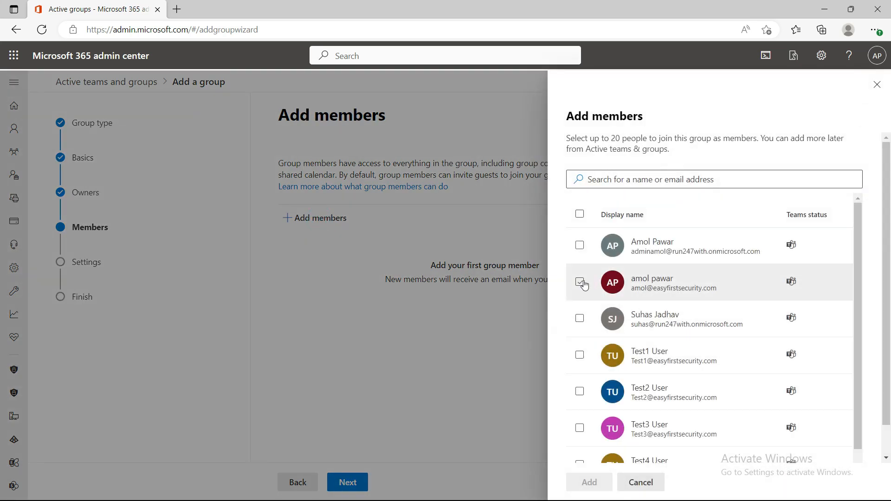
click(579, 318)
click(580, 355)
click(590, 482)
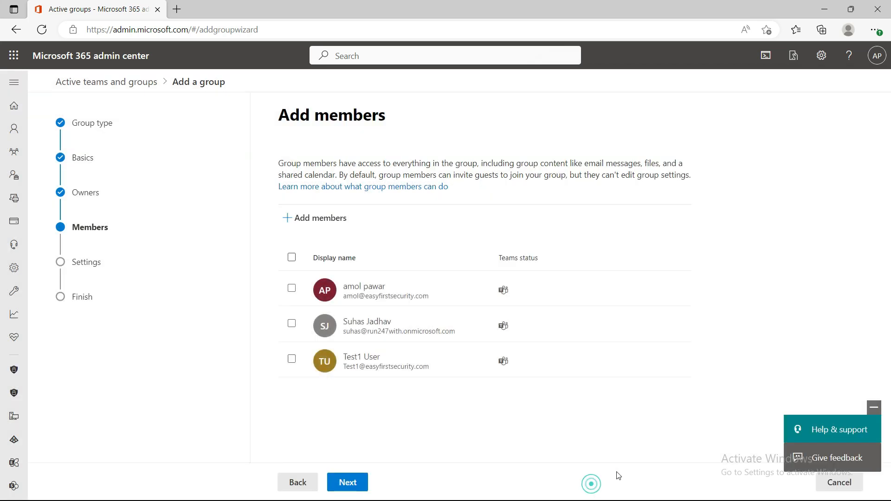
click(348, 483)
click(315, 241)
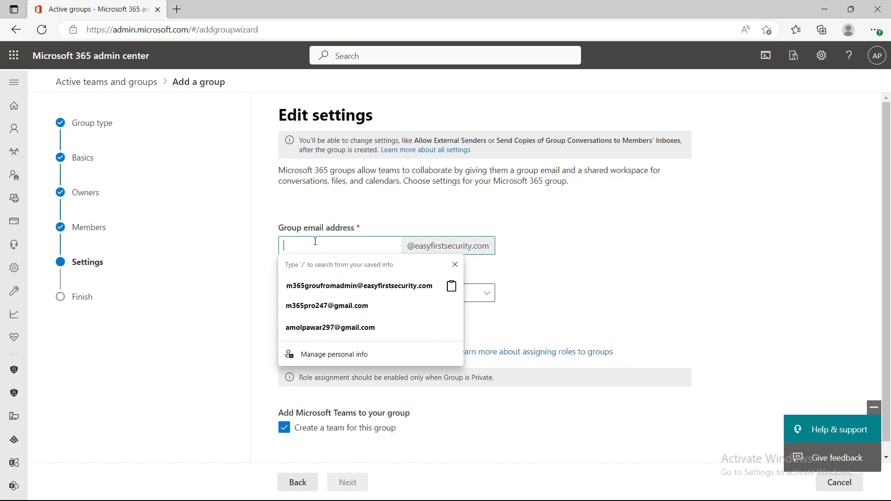
click(636, 228)
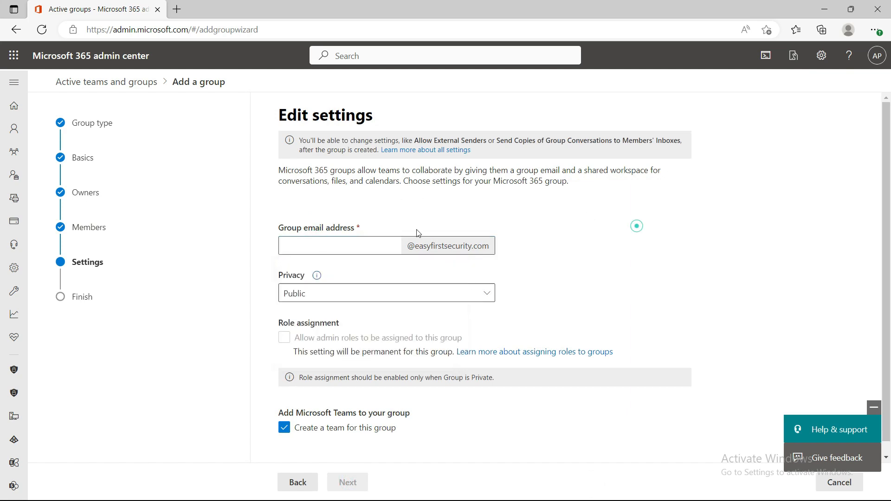
click(371, 246)
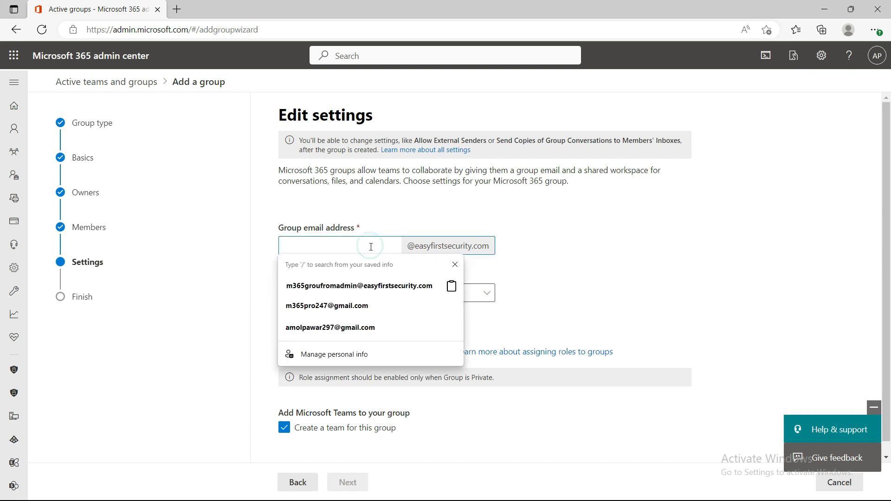
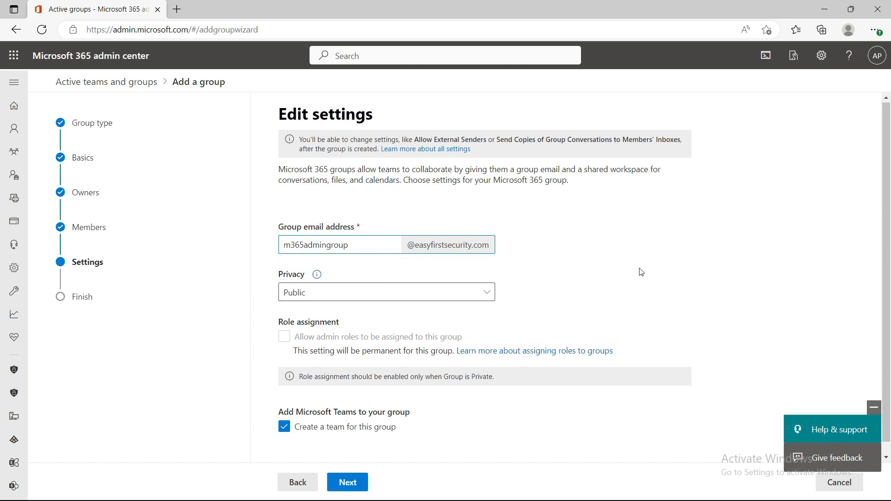
Set the group's privacy to Private, keep the option to create a team for it, and proceed to the review
scroll(392, 279, down, 1)
click(419, 280)
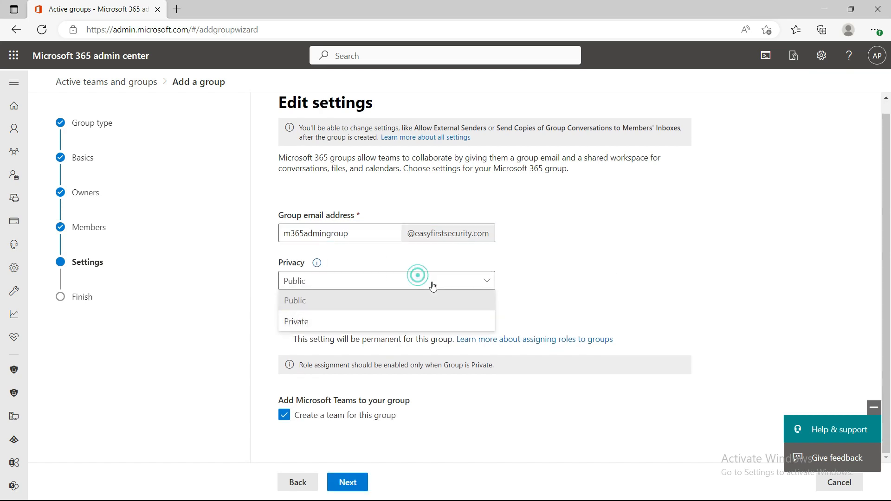
click(341, 323)
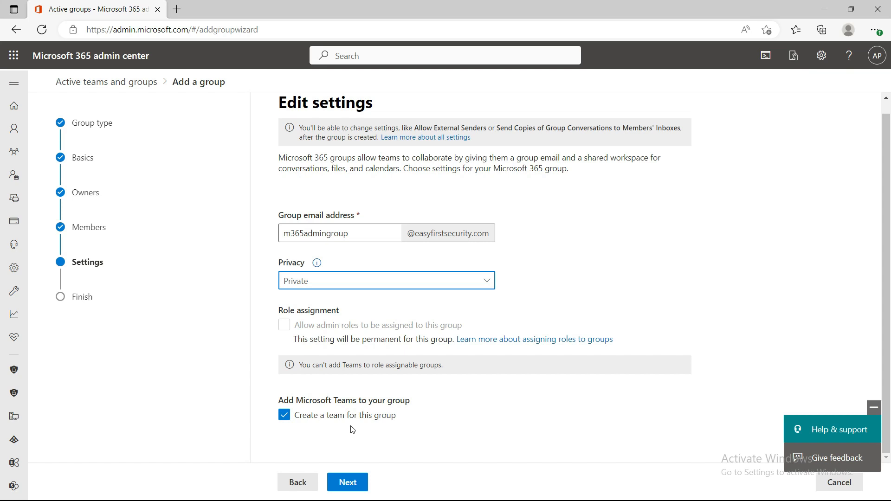
click(351, 480)
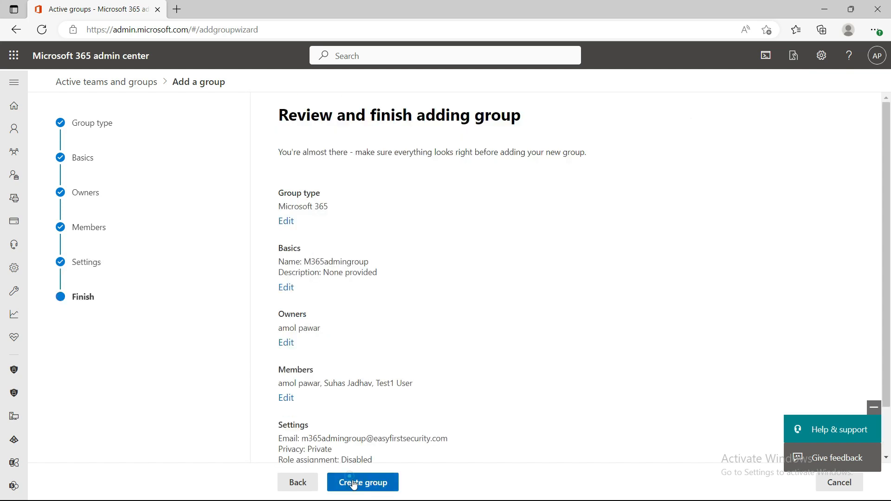
Review the group summary, create the group, and return to the list of active teams and groups
scroll(396, 339, down, 2)
click(378, 483)
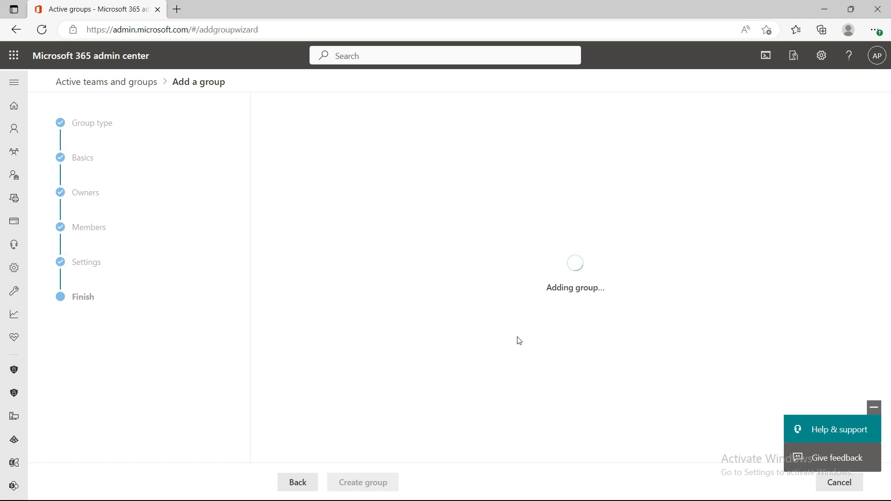
click(317, 489)
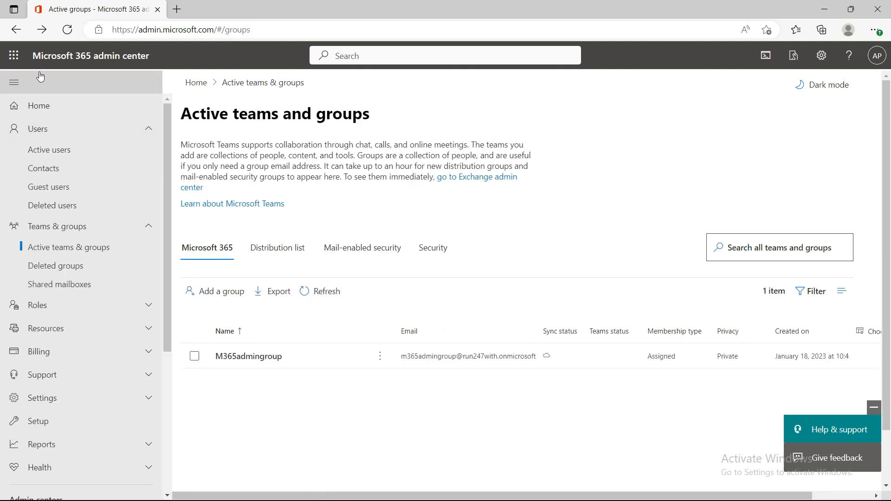
click(269, 361)
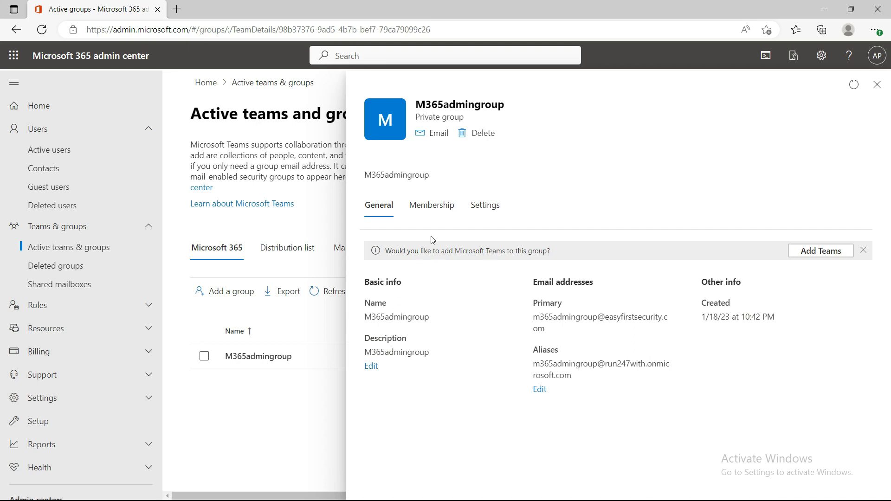
click(436, 209)
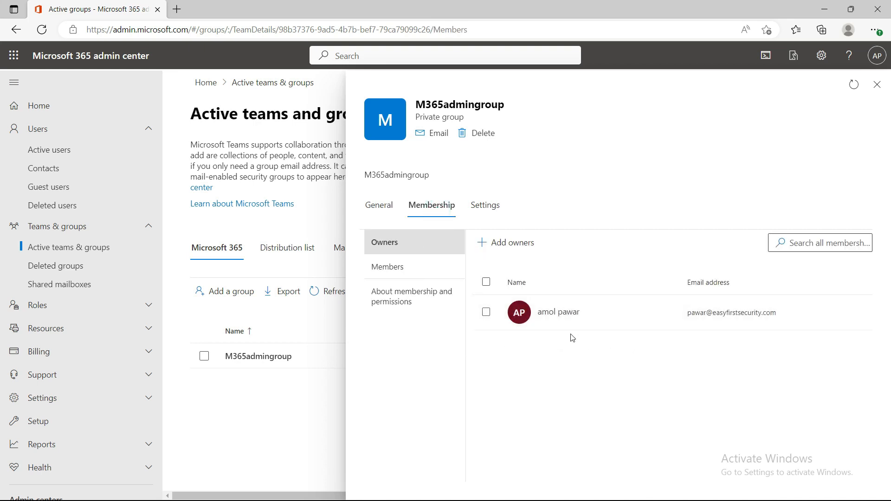
click(414, 271)
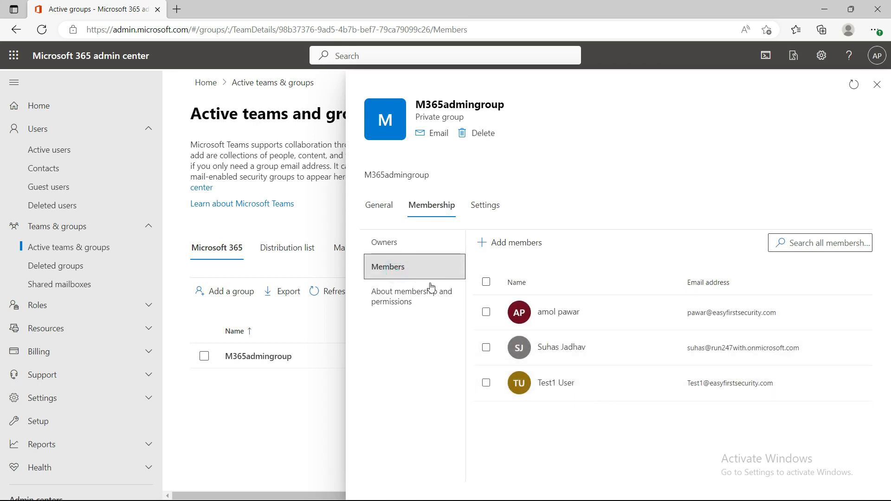
click(388, 240)
click(402, 303)
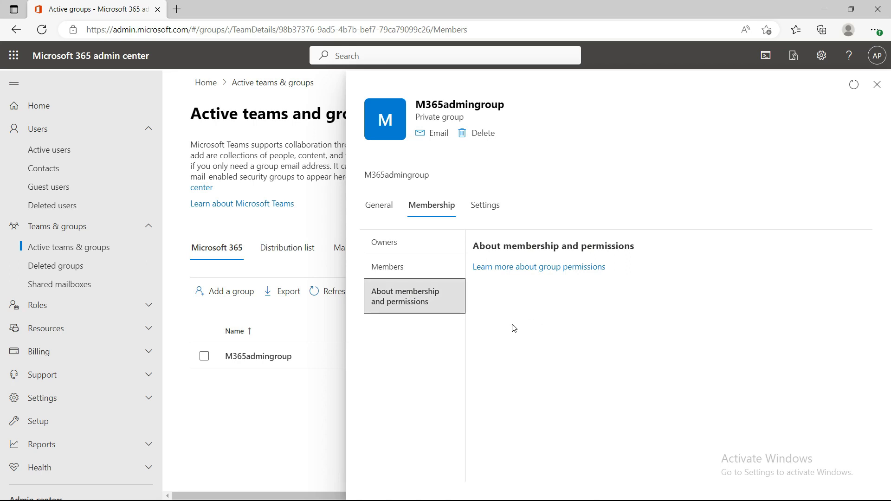
click(486, 211)
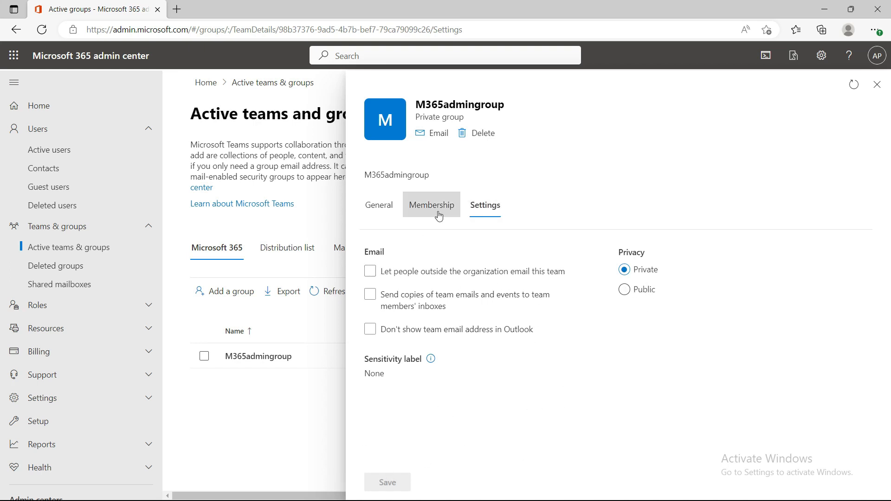
click(877, 85)
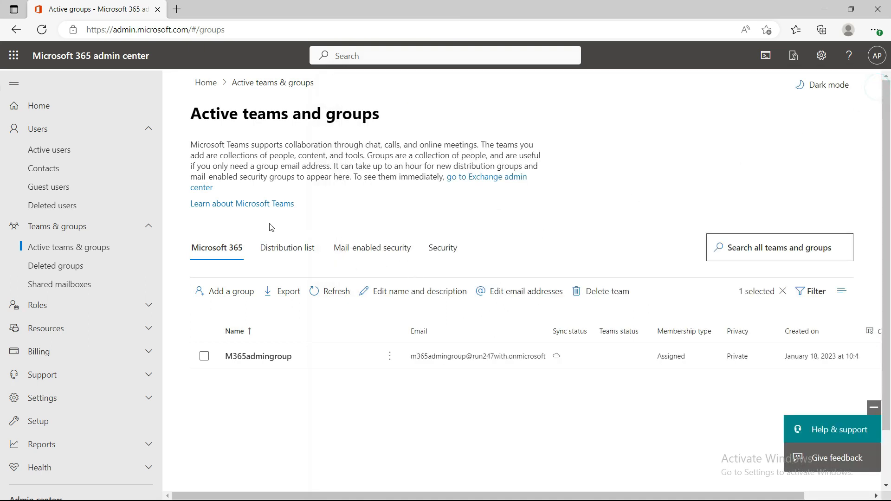
scroll(45, 385, down, 5)
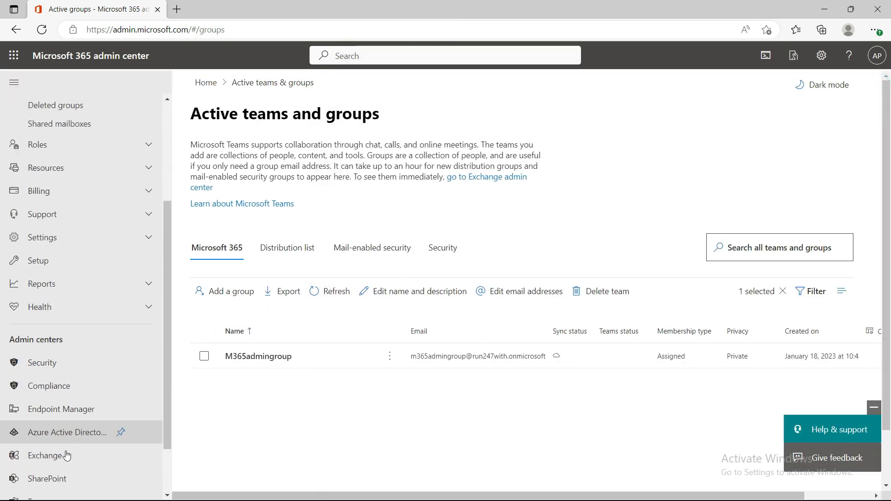
click(51, 437)
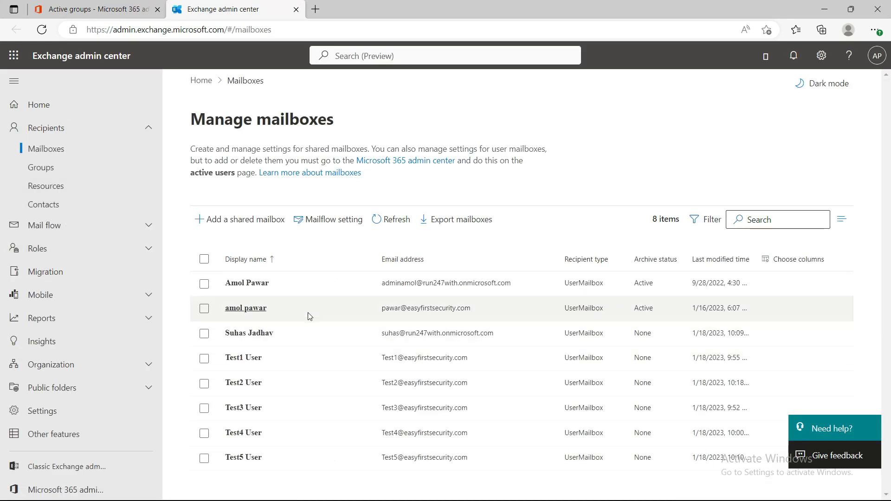
click(44, 168)
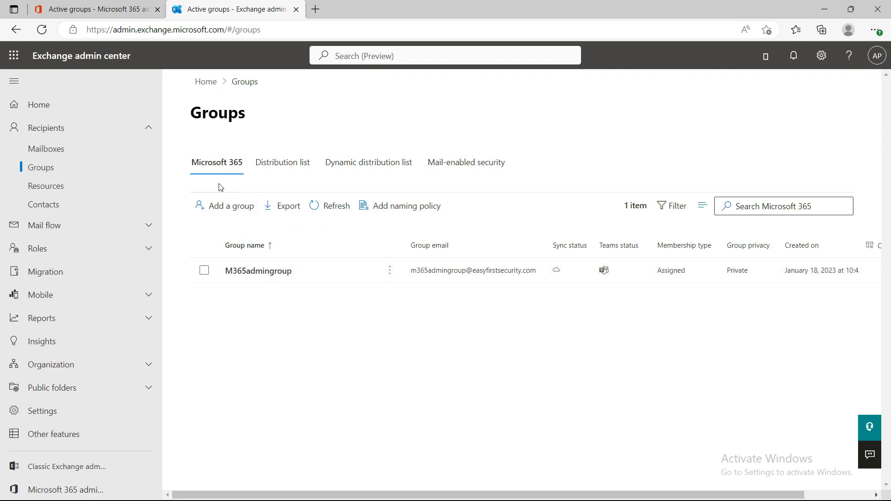
click(257, 271)
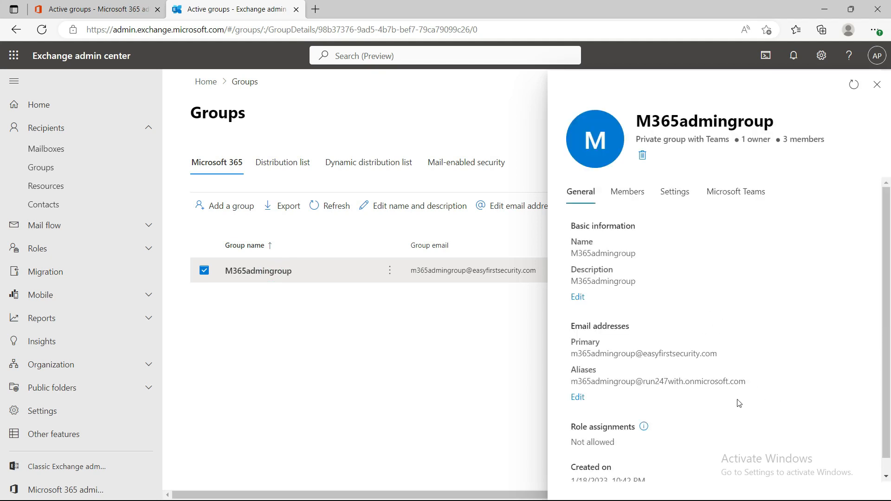
scroll(740, 390, down, 1)
scroll(654, 367, up, 1)
scroll(644, 357, down, 1)
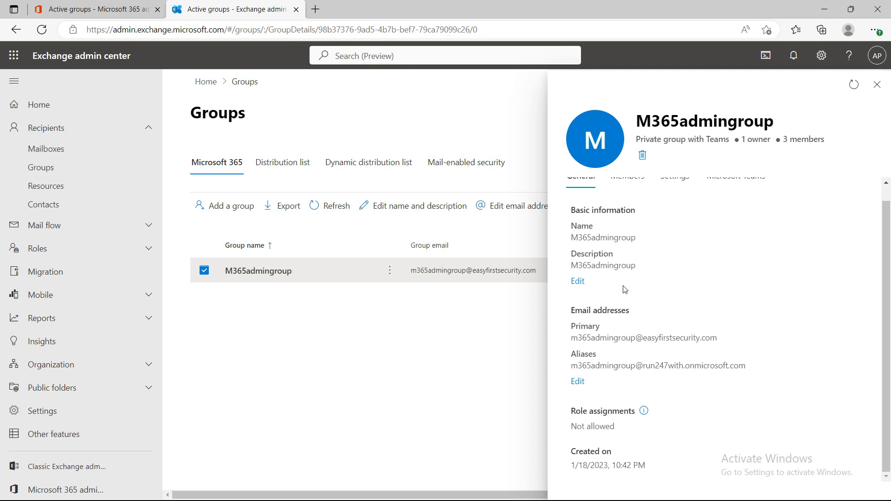
scroll(680, 409, up, 1)
click(627, 192)
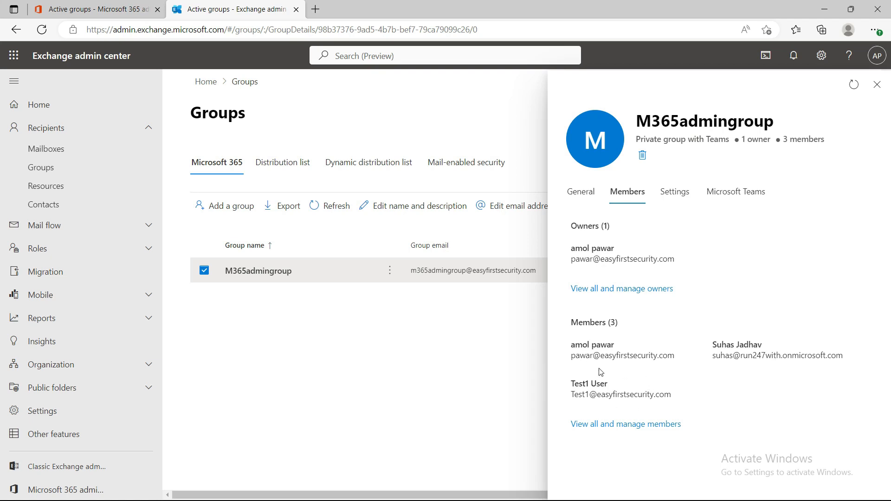
click(676, 192)
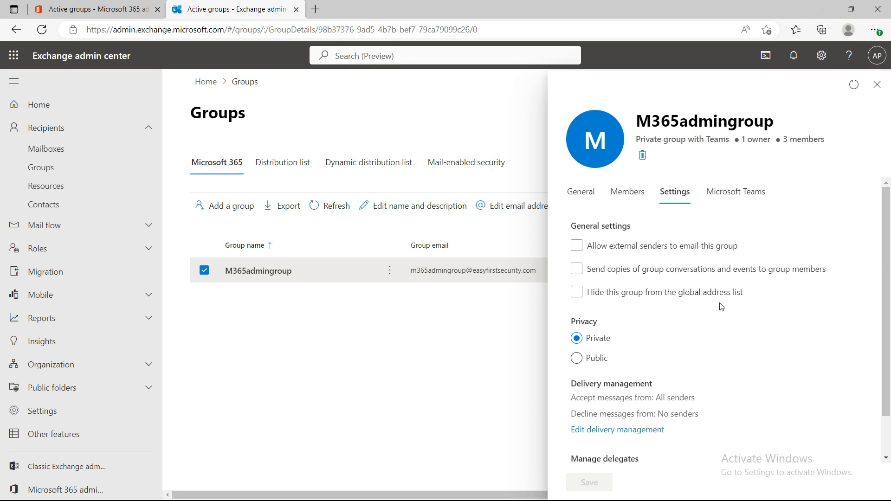
click(626, 253)
click(685, 260)
scroll(651, 360, down, 1)
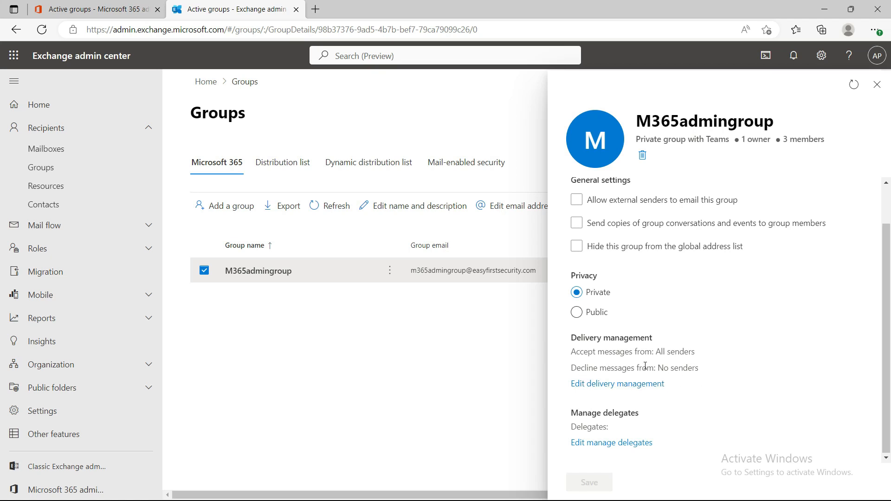
click(623, 445)
click(611, 247)
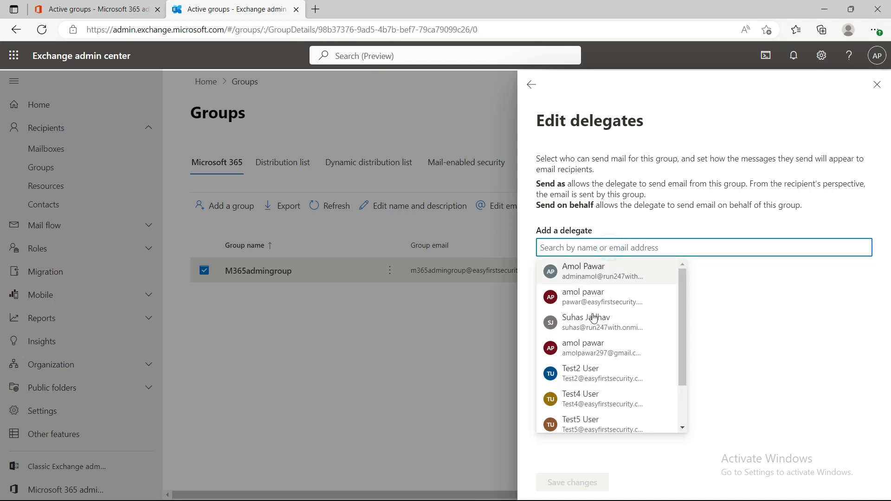
scroll(593, 416, down, 1)
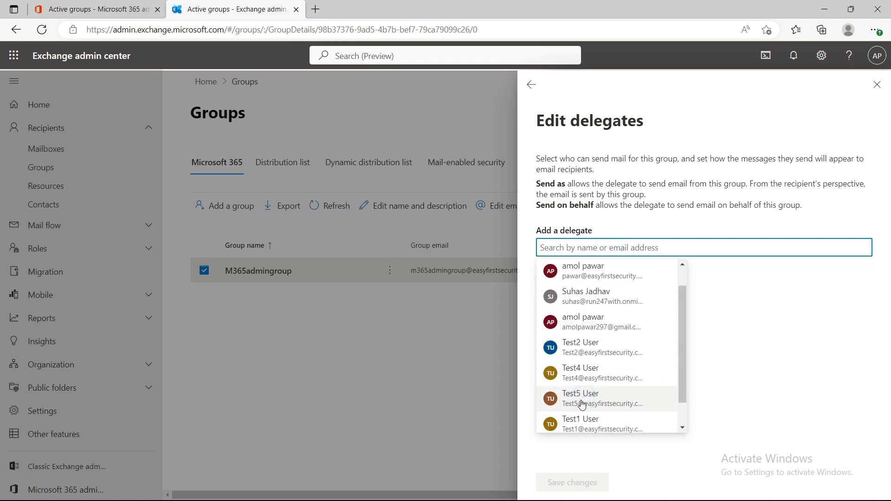
click(582, 405)
click(727, 321)
click(692, 342)
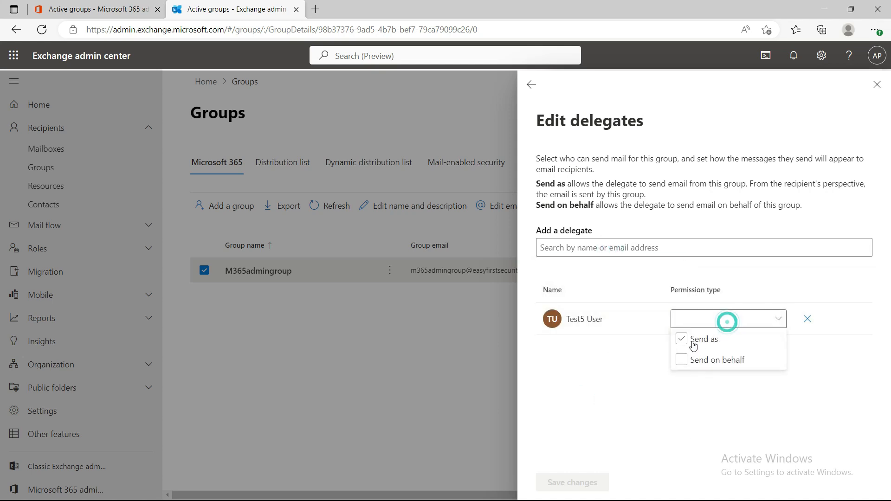
click(594, 426)
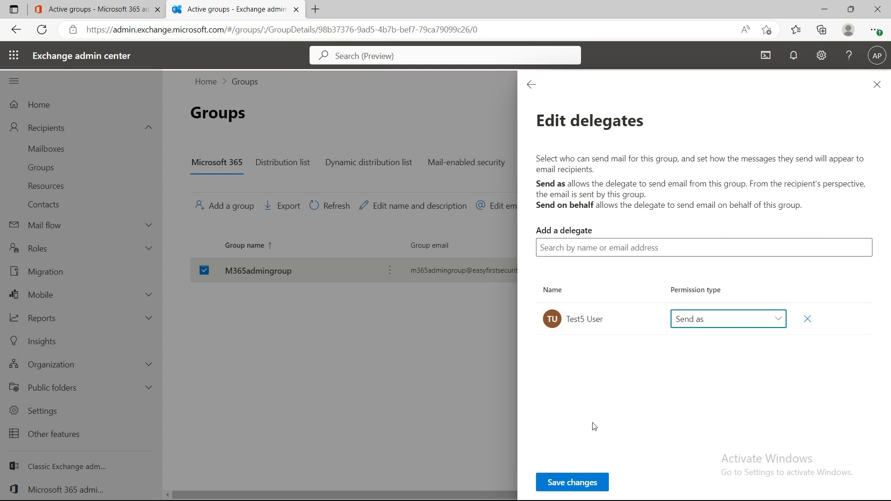
click(571, 482)
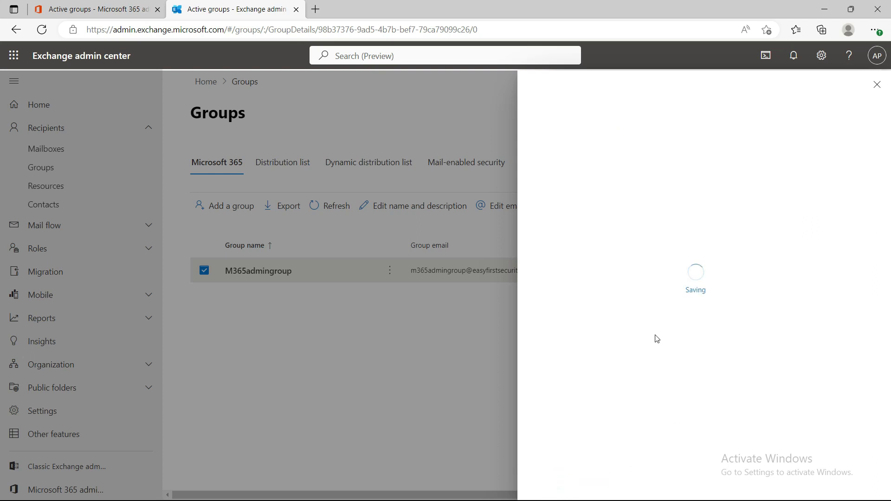
click(528, 82)
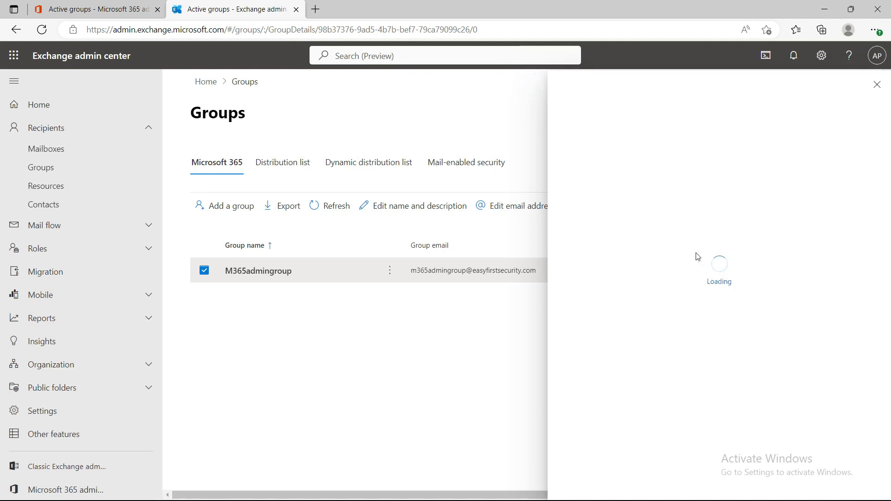
click(720, 199)
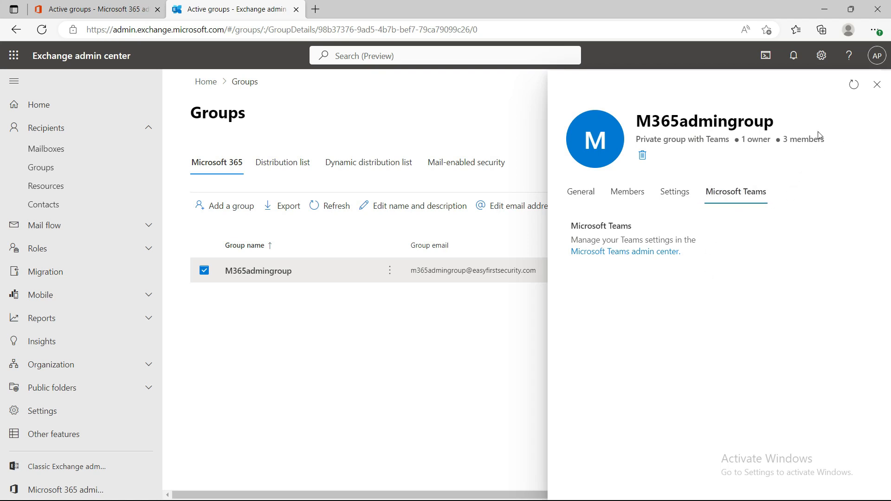
click(875, 85)
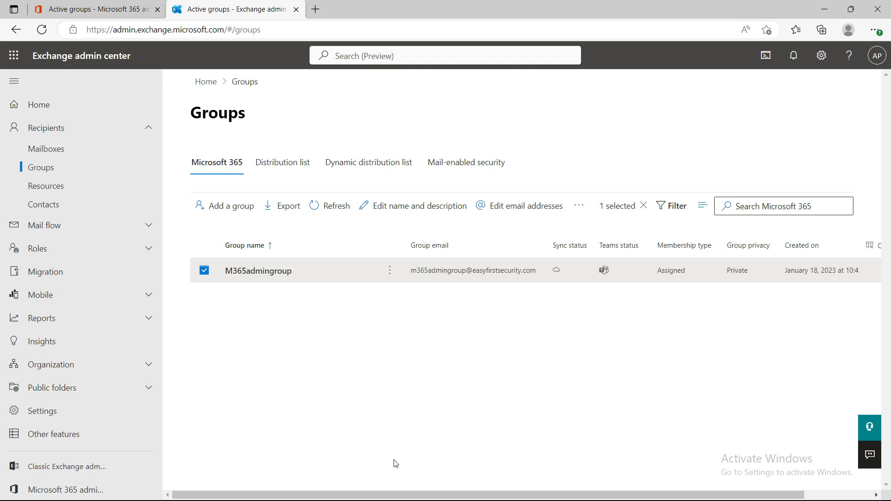
click(13, 55)
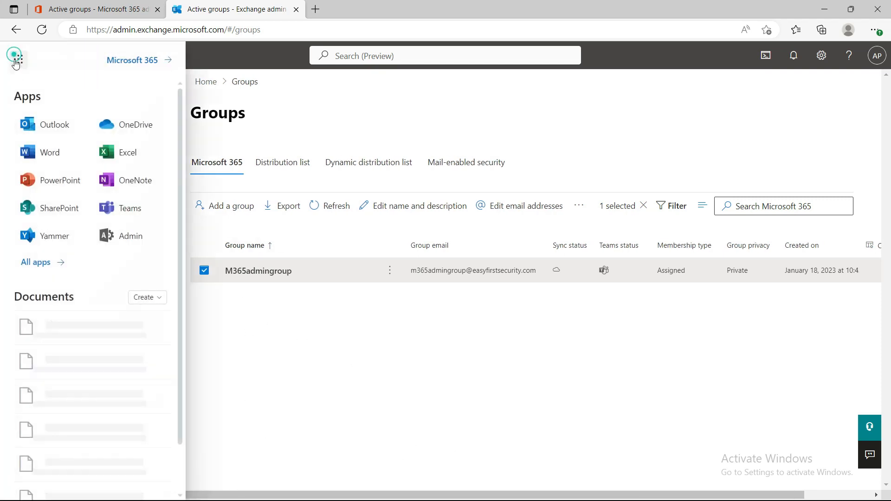
click(128, 209)
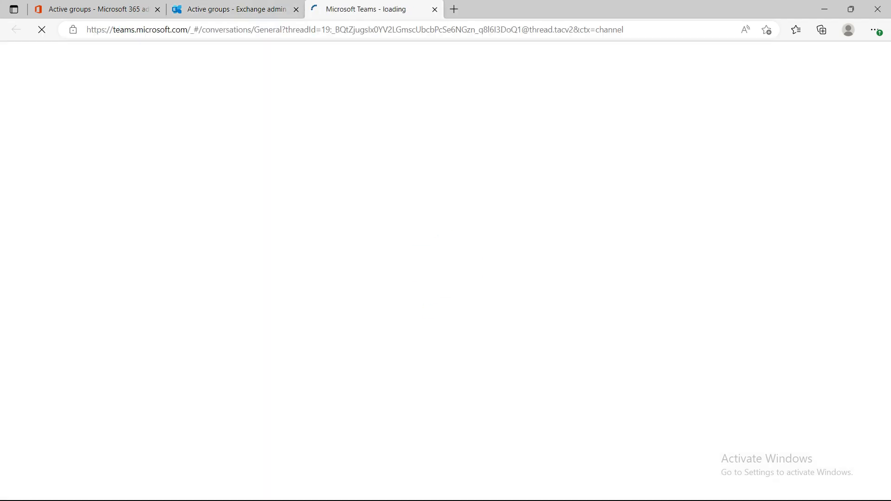
key(alt+Tab)
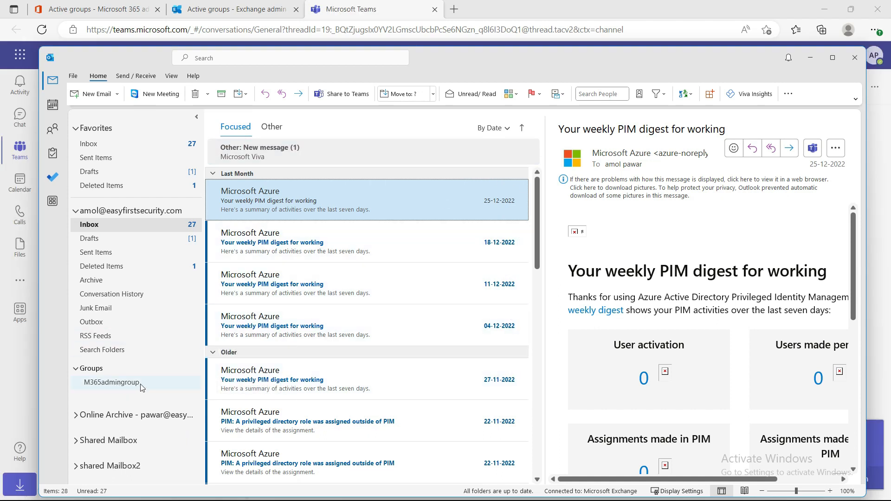
click(119, 388)
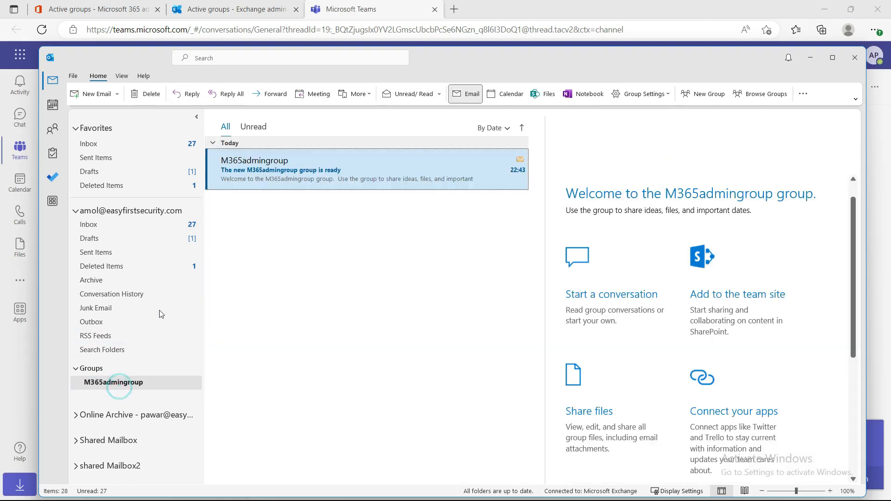
click(333, 287)
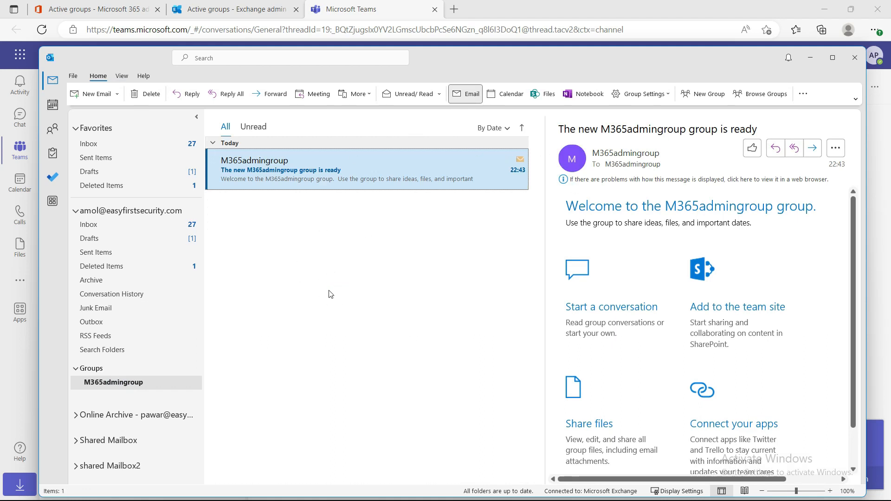
click(346, 279)
click(332, 260)
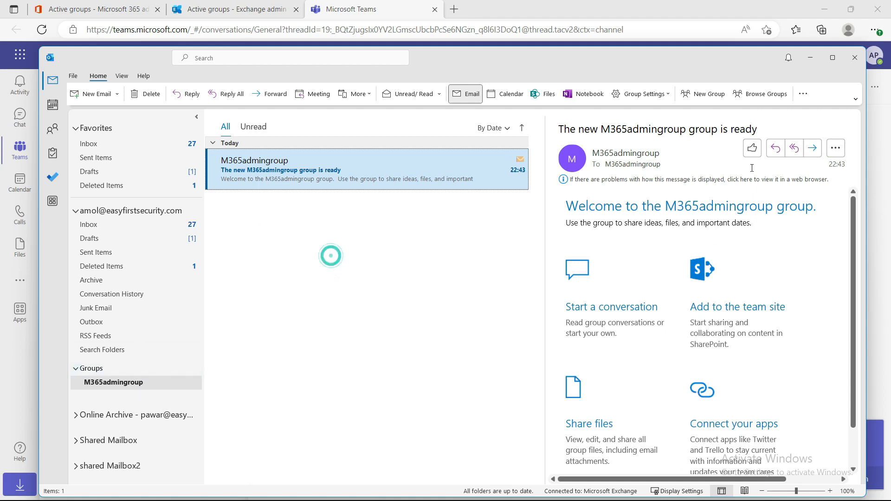
Reply to the group's welcome message with a personal contact as the only recipient and the subject "test email", send it, and return to the inbox
click(795, 149)
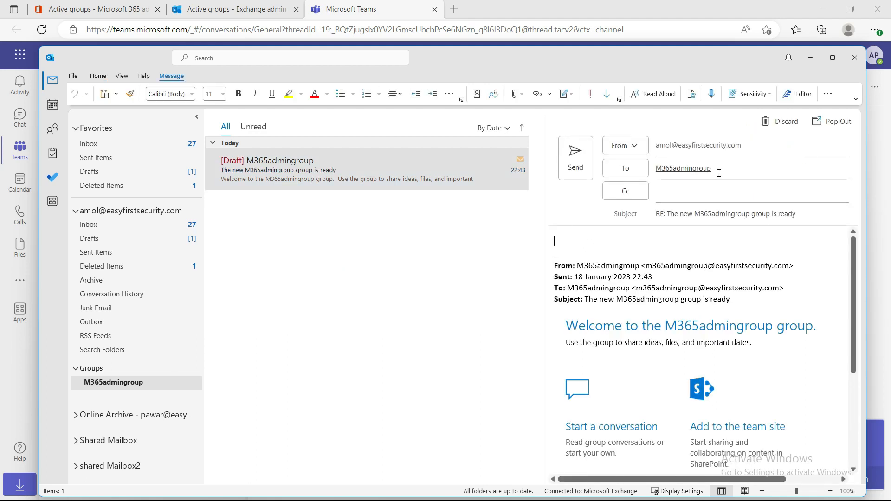
click(719, 169)
key(BackSpace)
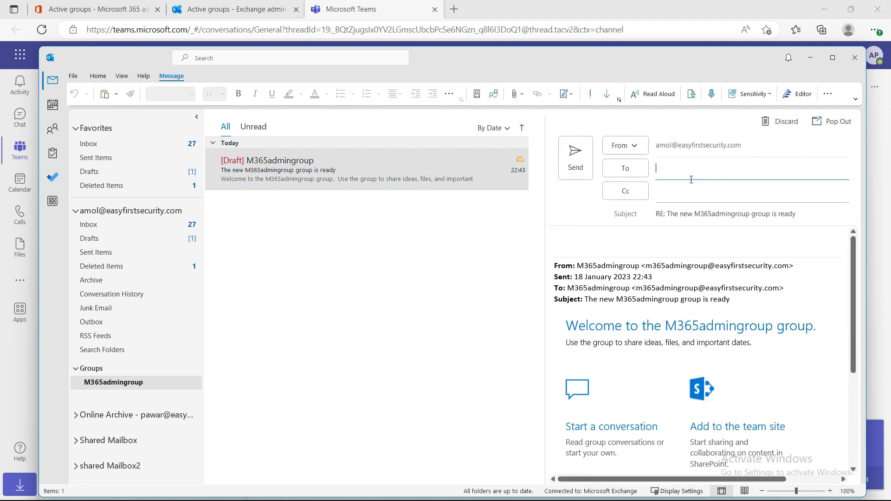
text(amol)
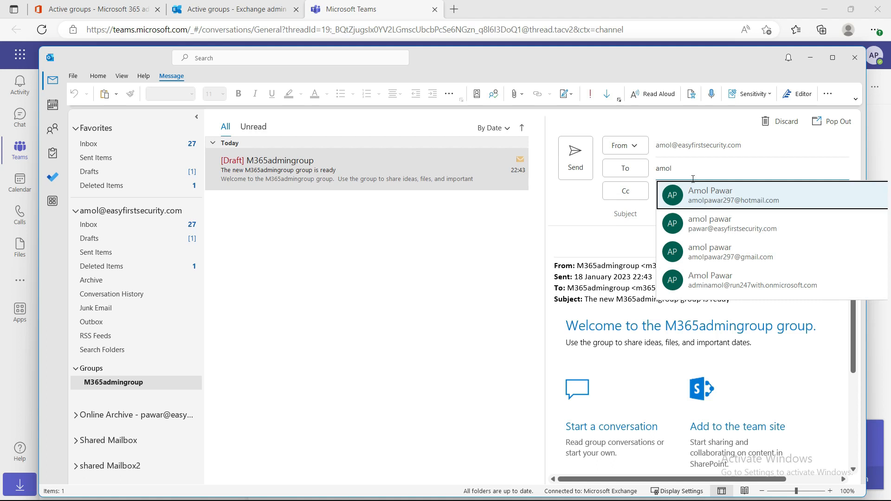
click(745, 252)
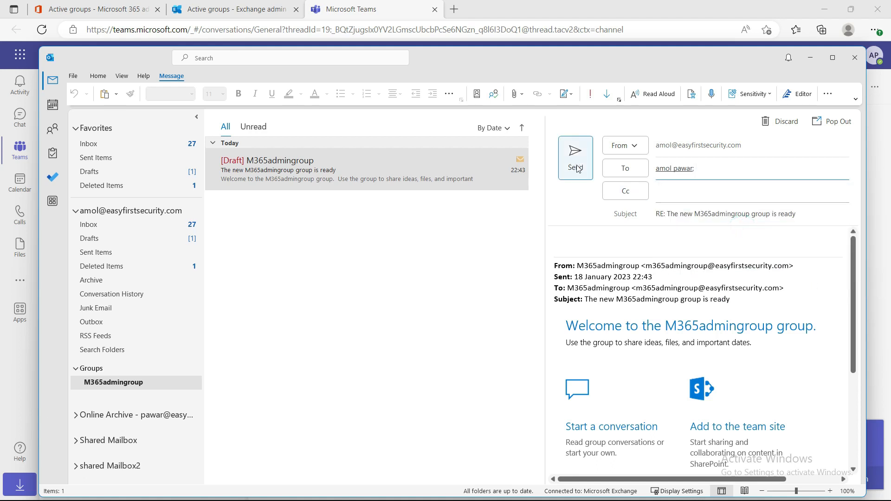
drag(800, 214, 650, 220)
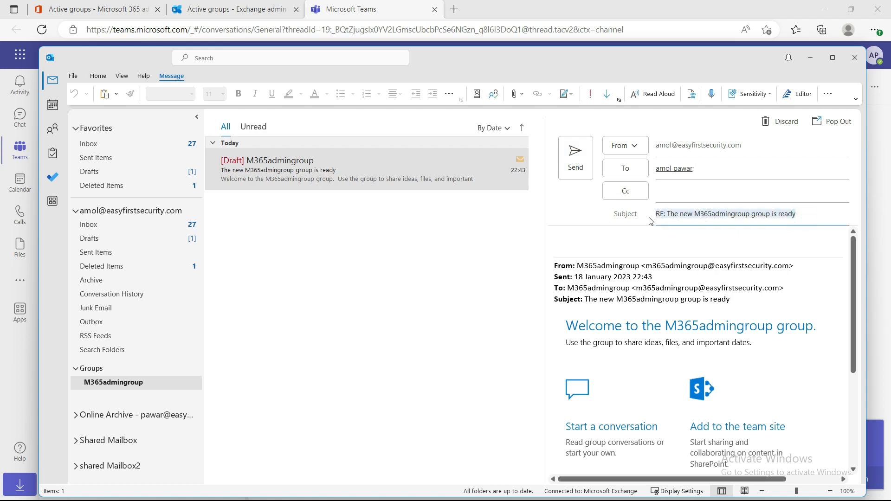
text(test email)
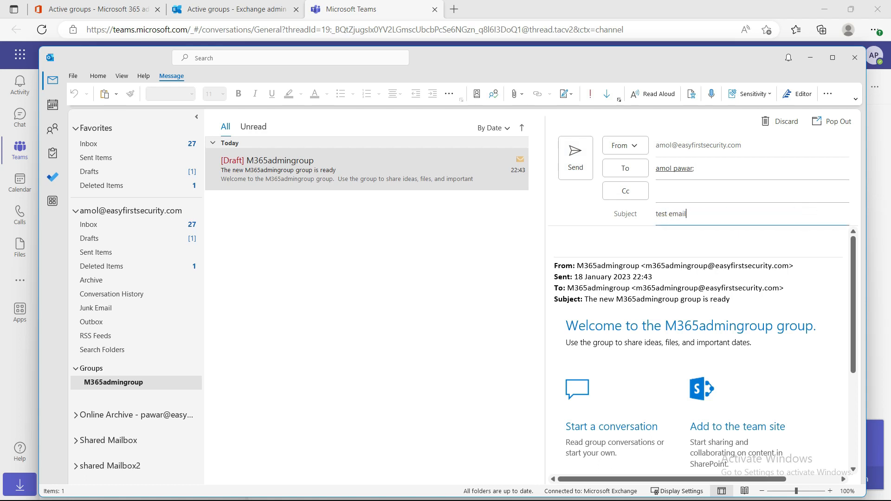
click(575, 157)
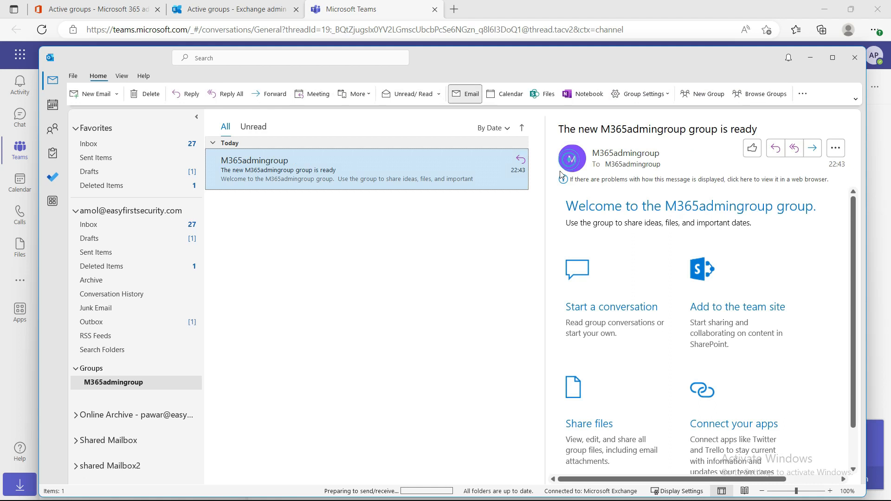
click(107, 227)
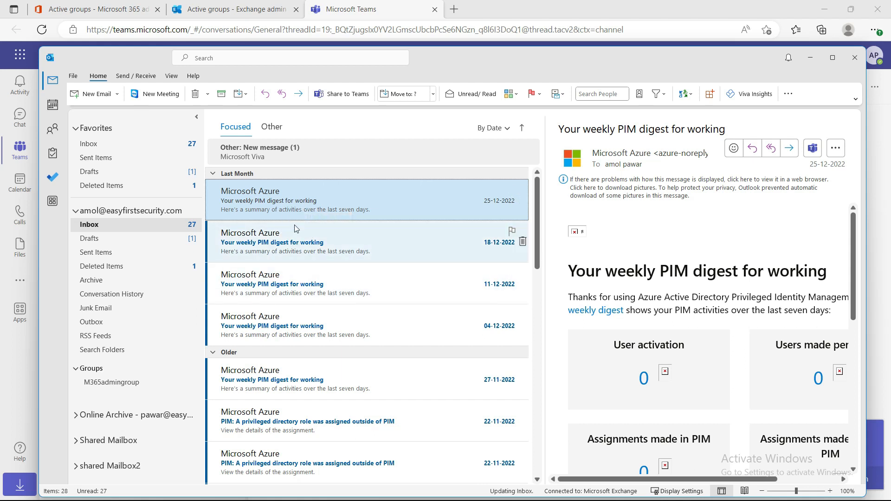
click(286, 210)
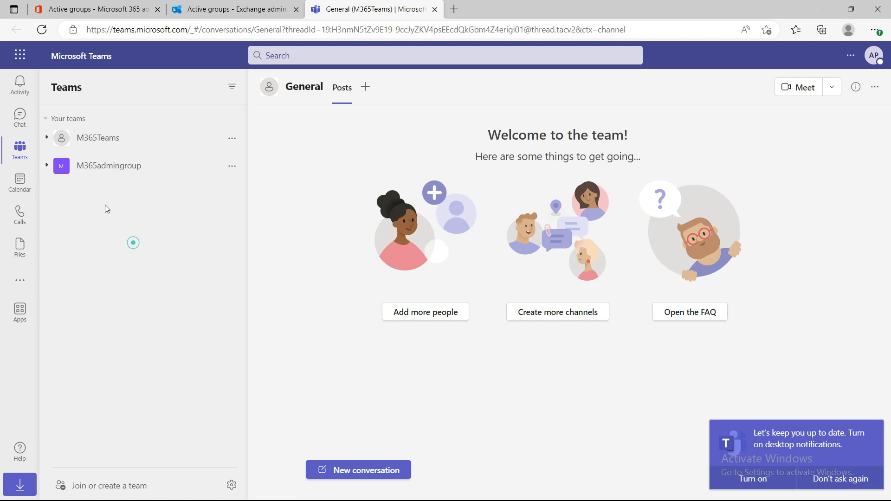
click(108, 167)
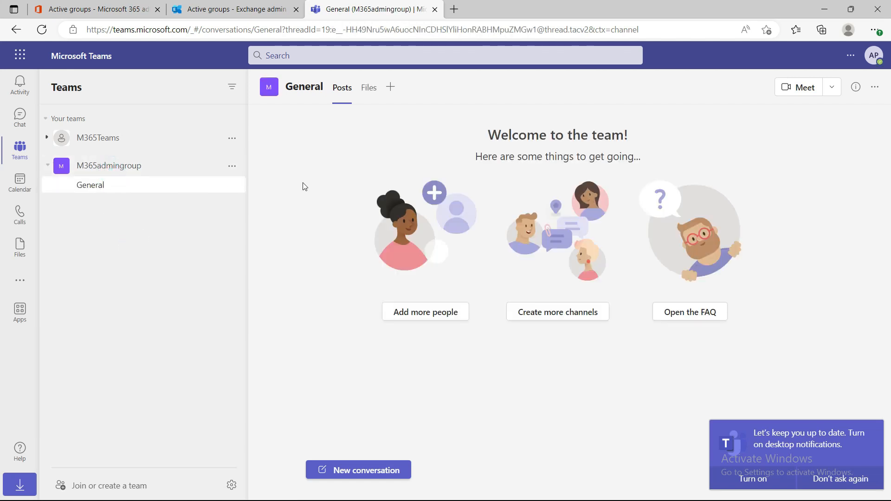
click(232, 166)
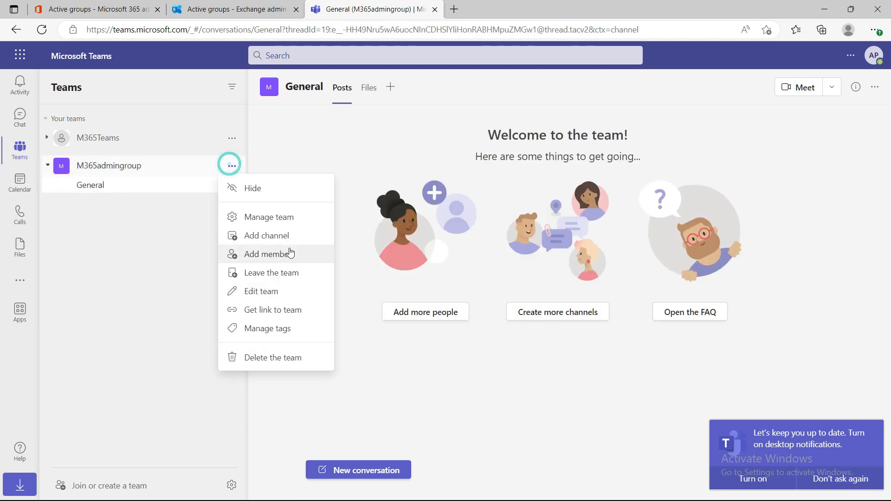
click(288, 223)
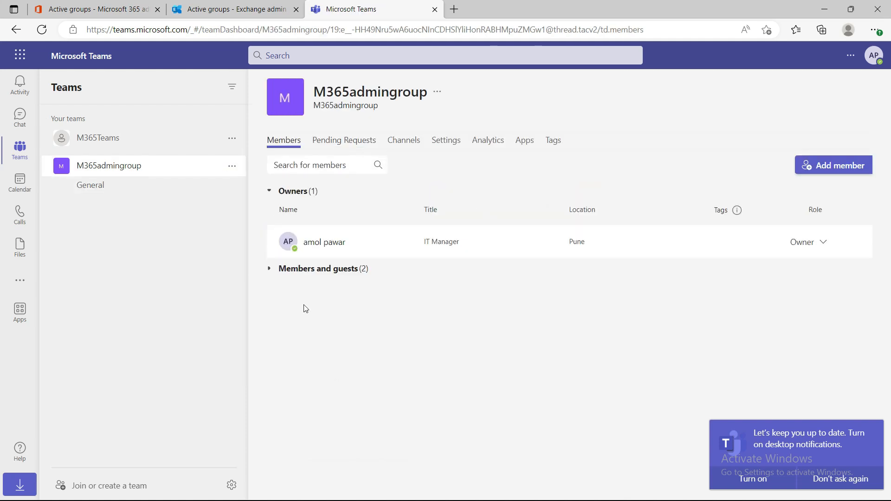
click(270, 269)
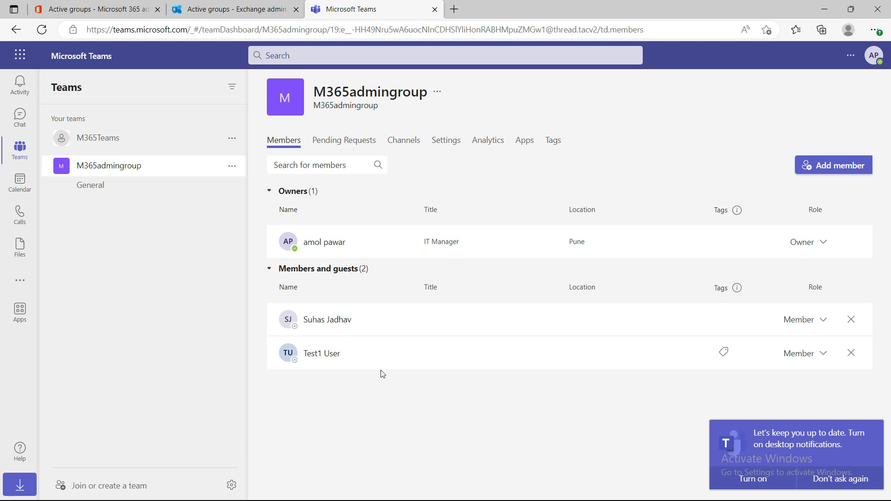
click(381, 319)
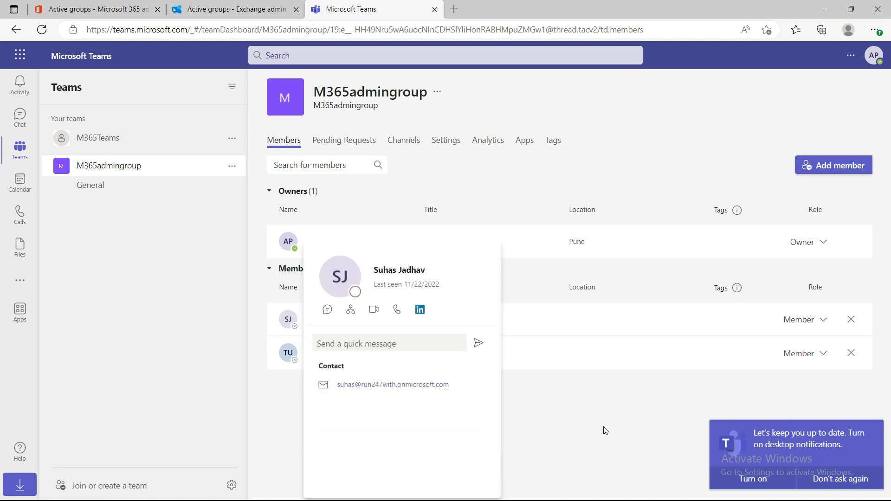
click(588, 417)
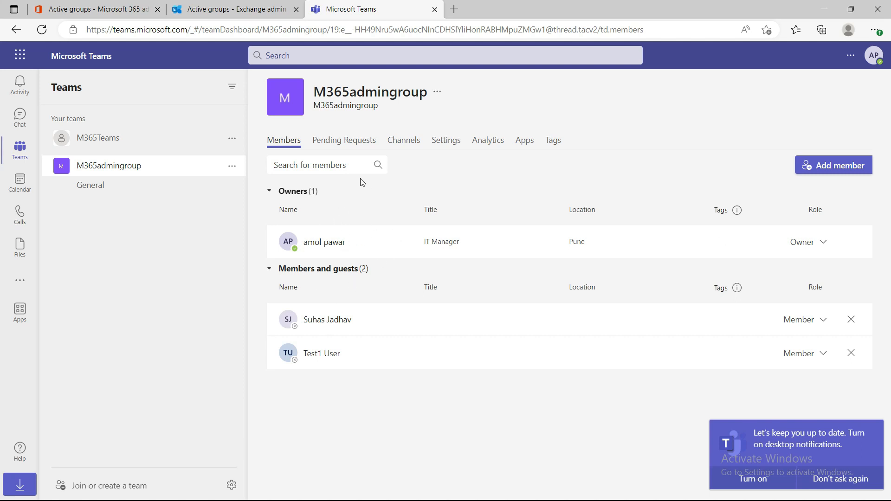
Switch to the Exchange admin center, examine the group types offered when adding a group, and leave without creating one
click(231, 10)
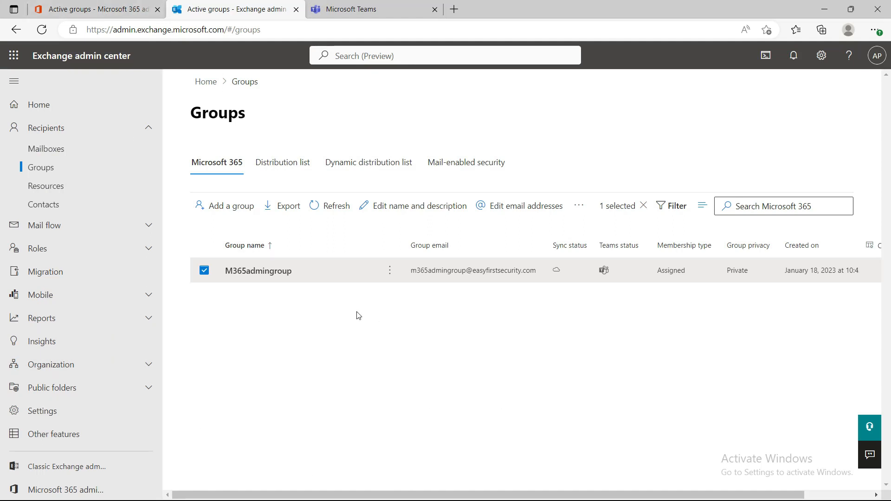
click(410, 351)
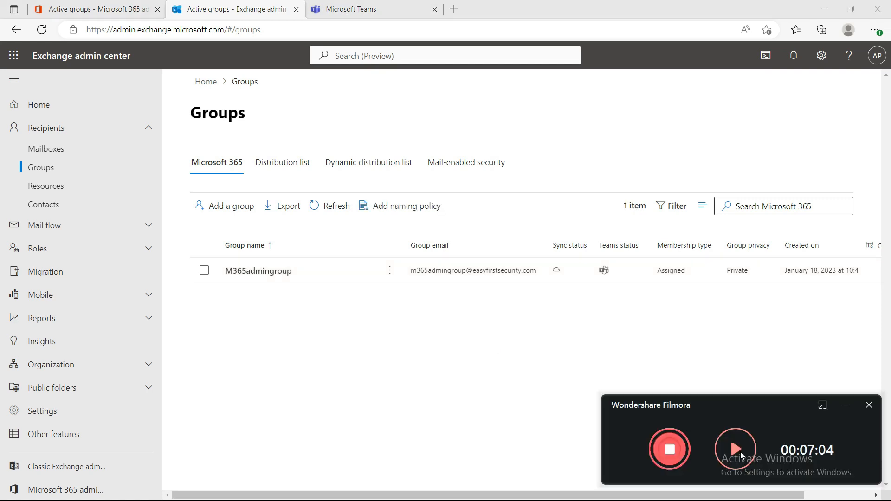
click(739, 451)
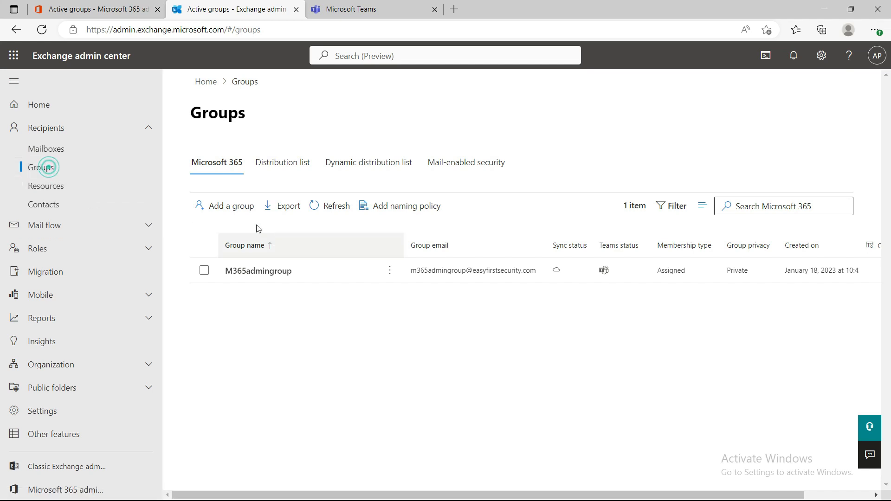
click(230, 205)
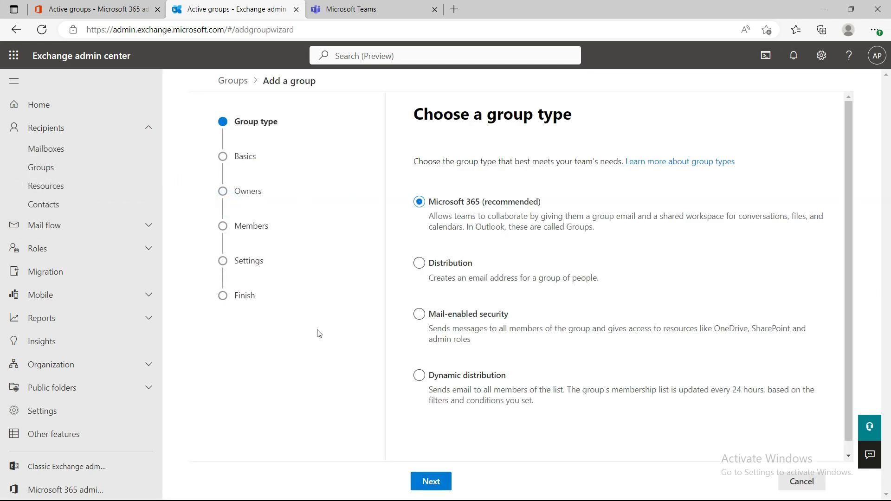
click(800, 482)
click(378, 292)
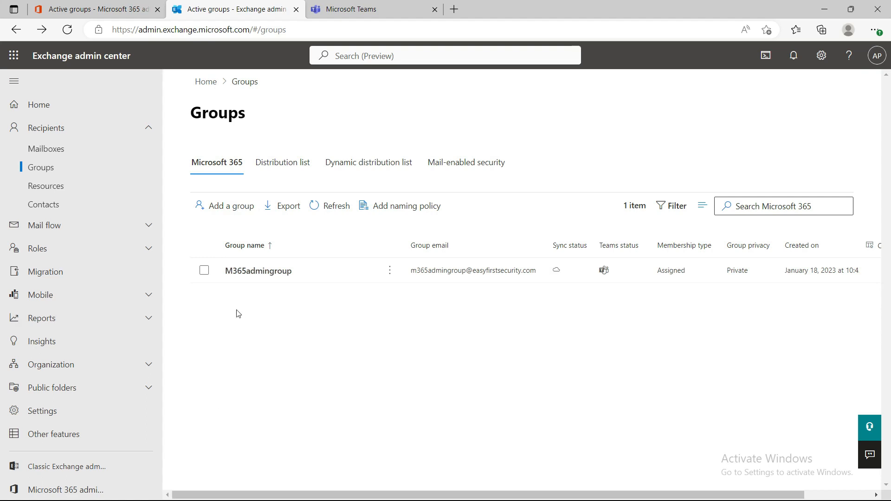
Switch to Microsoft Teams and create a private team from scratch named m365Team
click(351, 9)
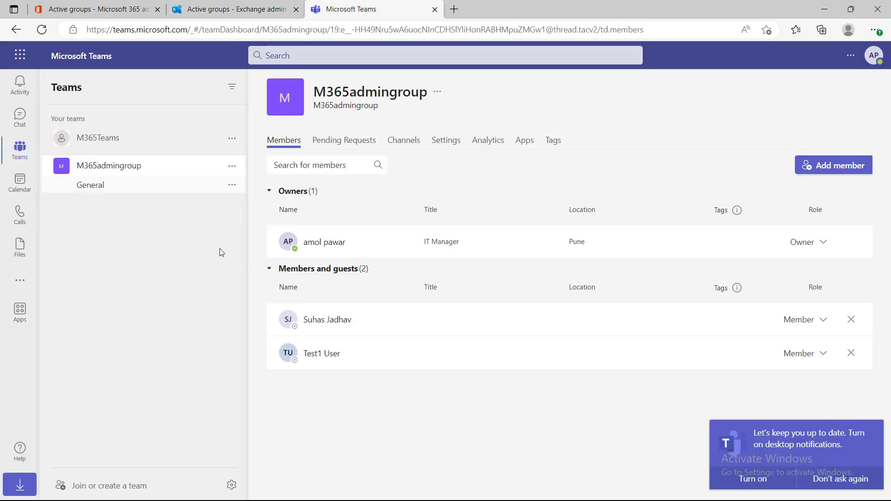
click(94, 487)
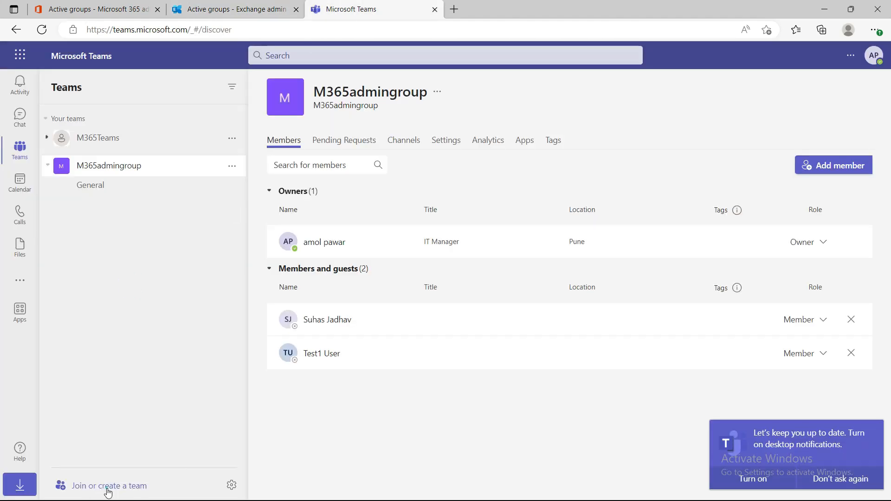
click(363, 241)
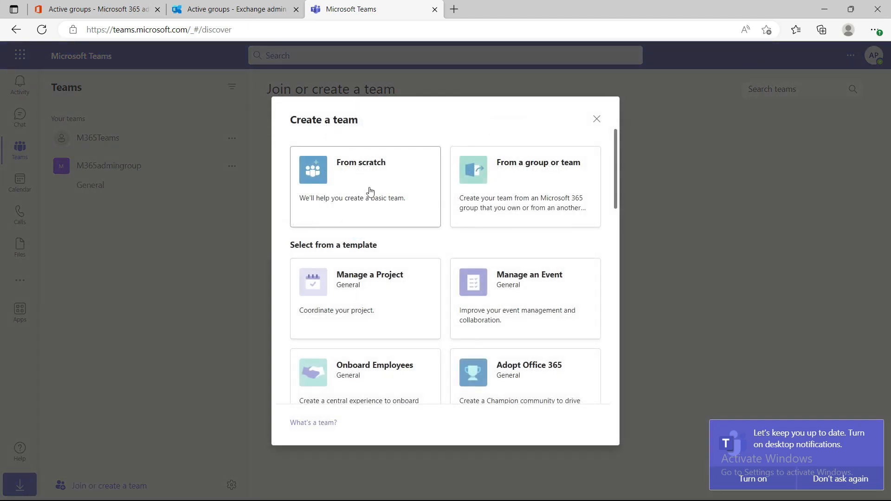
click(352, 191)
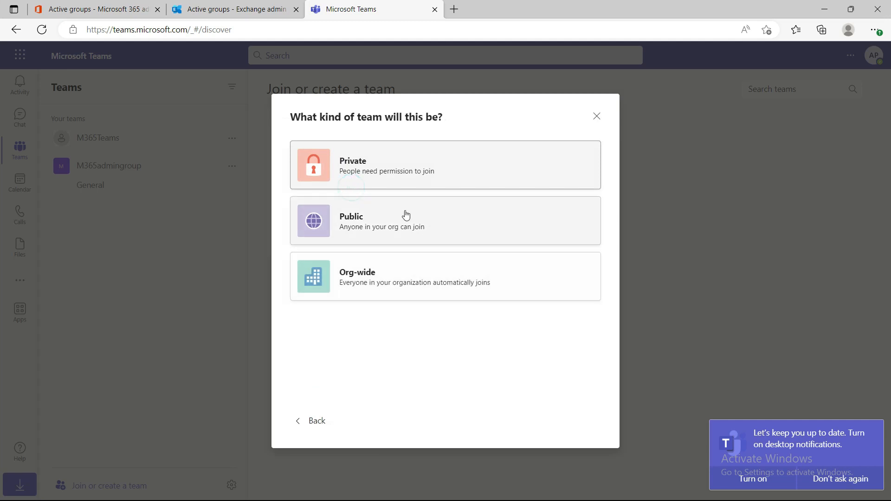
click(382, 170)
click(333, 177)
text(m)
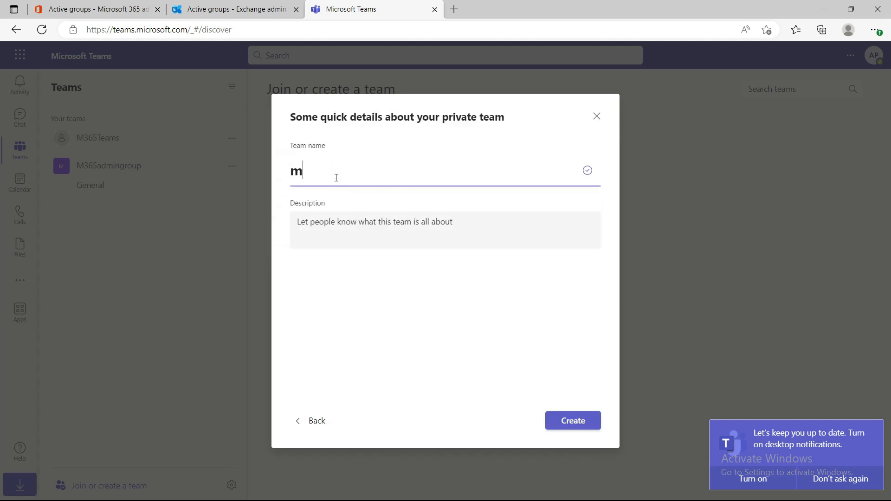
text(365Team)
click(571, 421)
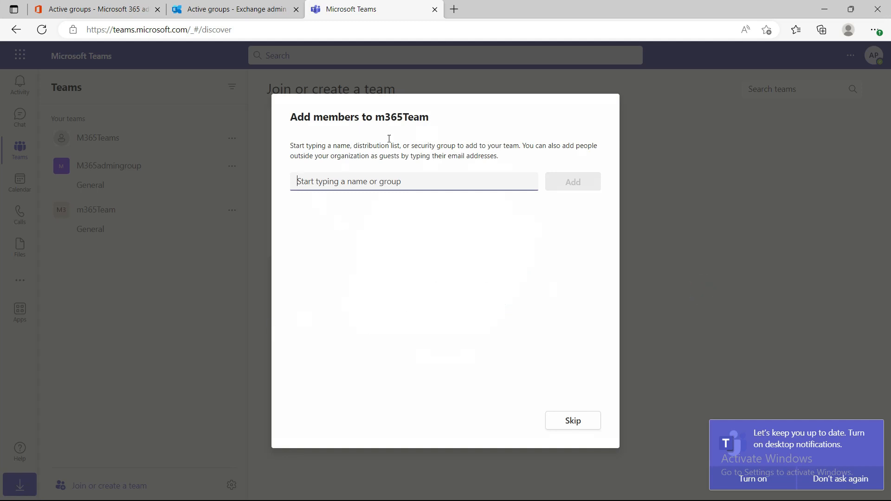
Search for the administrator account and select it as the first member for m365Team
click(455, 181)
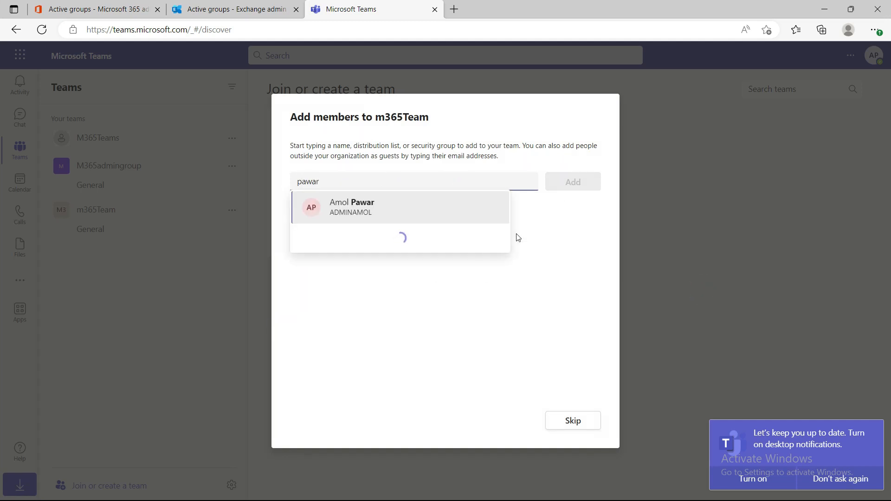
click(376, 210)
click(391, 180)
click(403, 184)
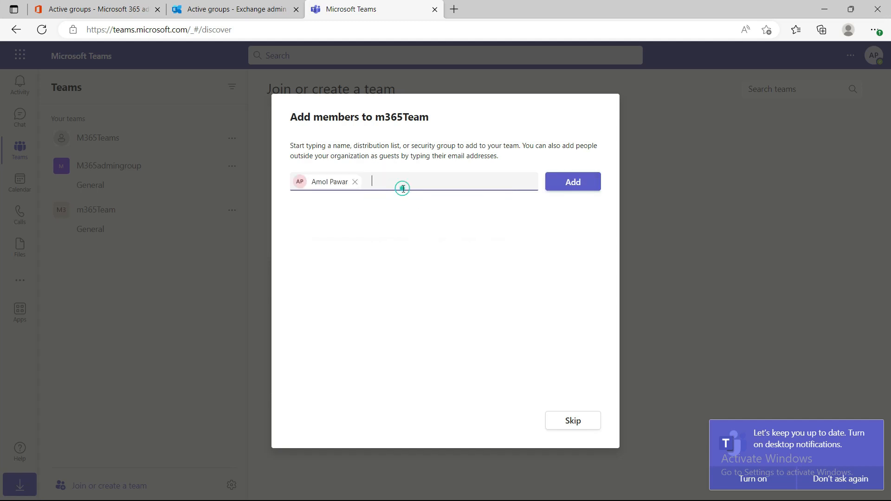
text(amol)
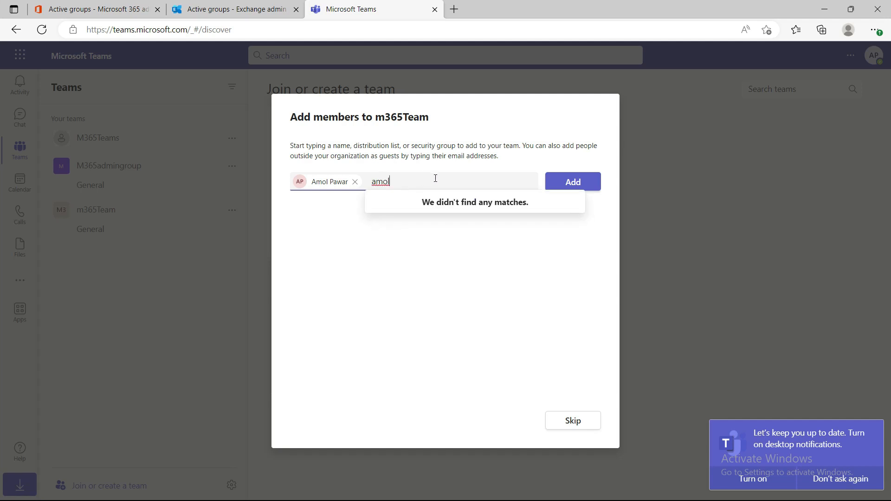
key(BackSpace)
key(BackSpace)
key(BackSpace)
key(BackSpace)
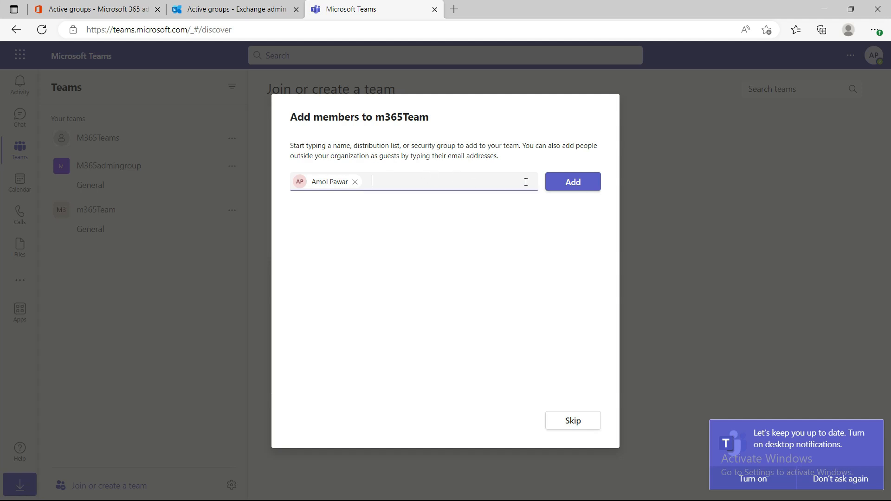
Select a second user, add both selected accounts to m365Team with the Member role, and finish the team setup
click(459, 176)
text(suha)
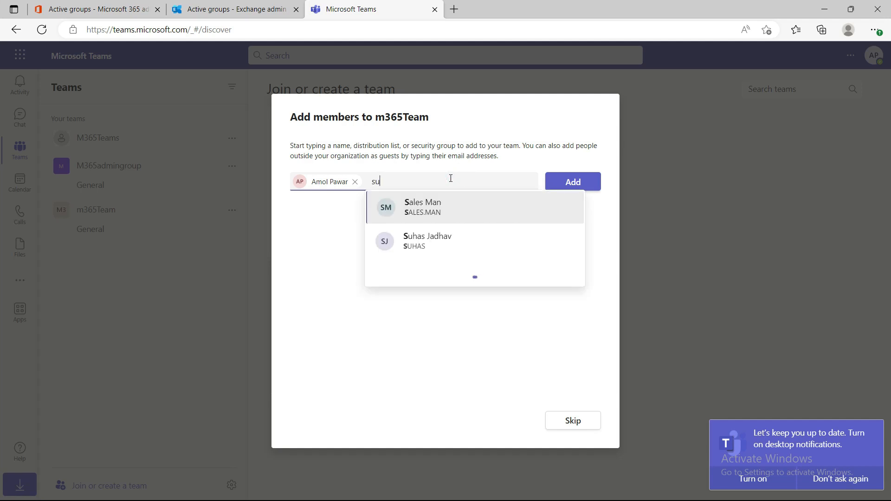
click(479, 207)
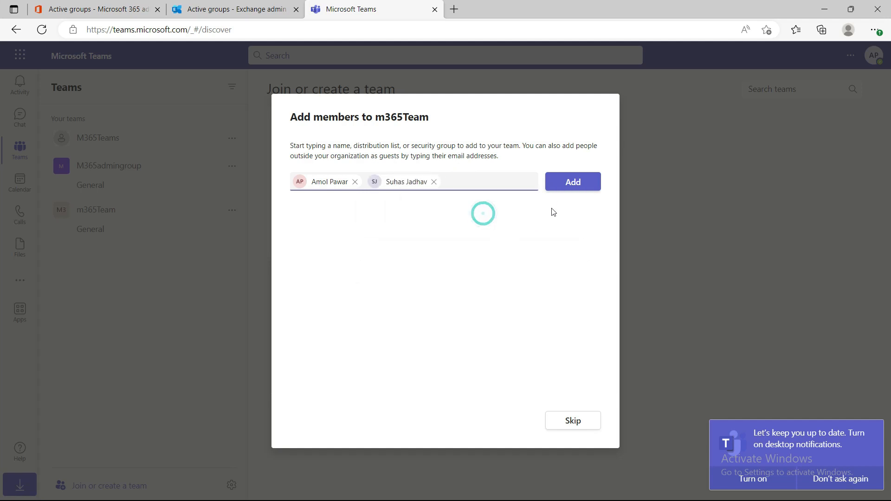
click(574, 187)
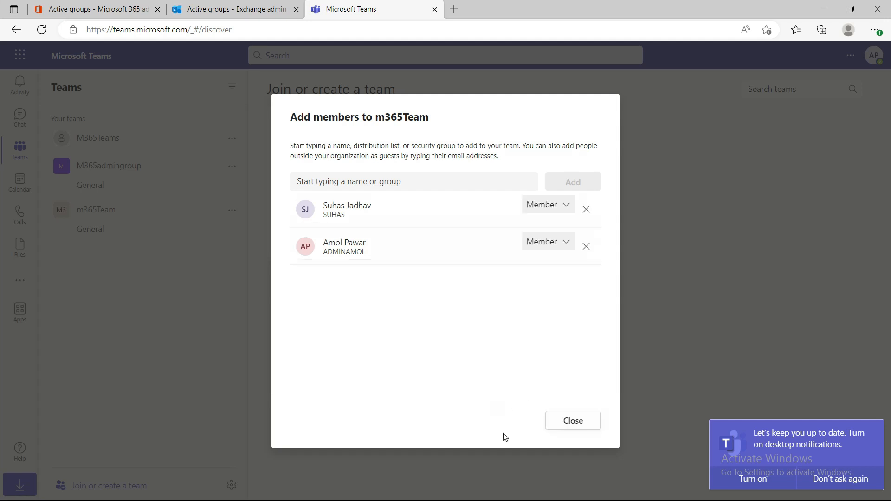
click(570, 426)
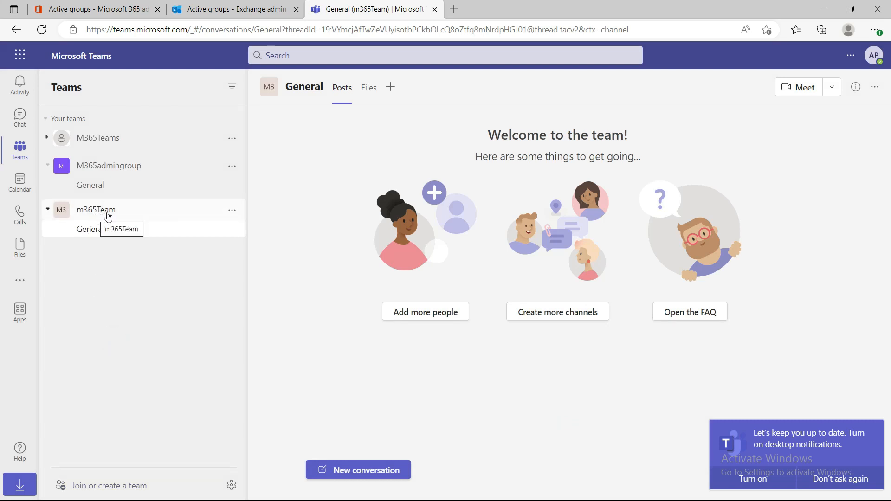
Switch to the Exchange admin center, refresh the Microsoft 365 groups, and examine the owners and members of m365Team
click(216, 10)
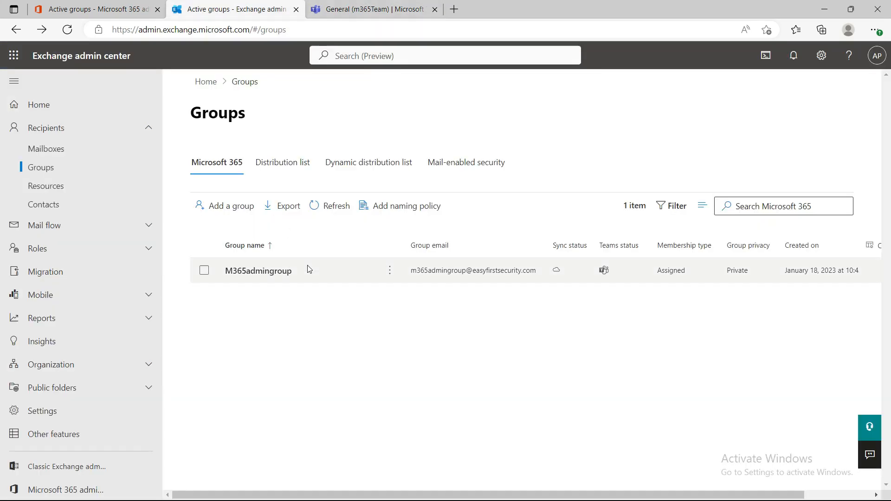
click(332, 206)
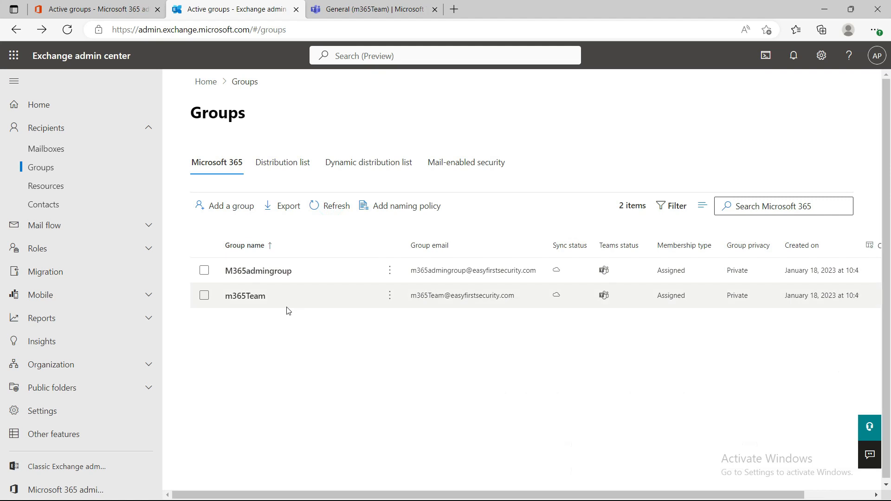
click(253, 299)
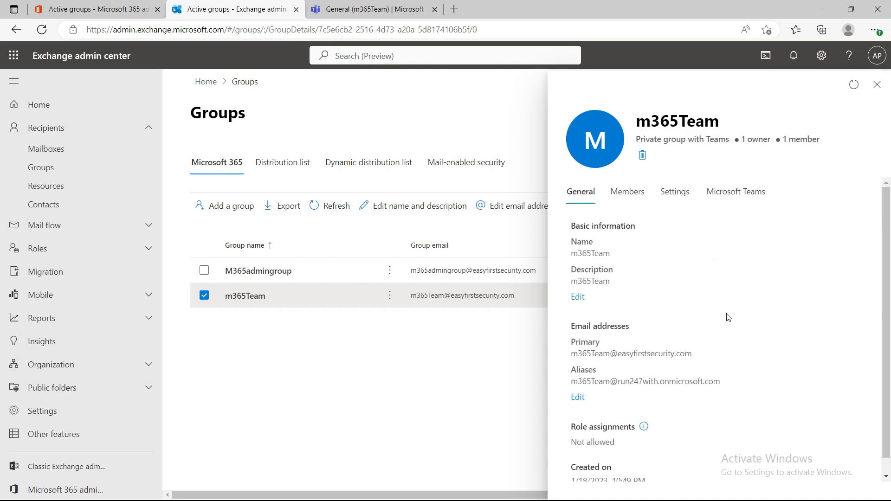
click(629, 192)
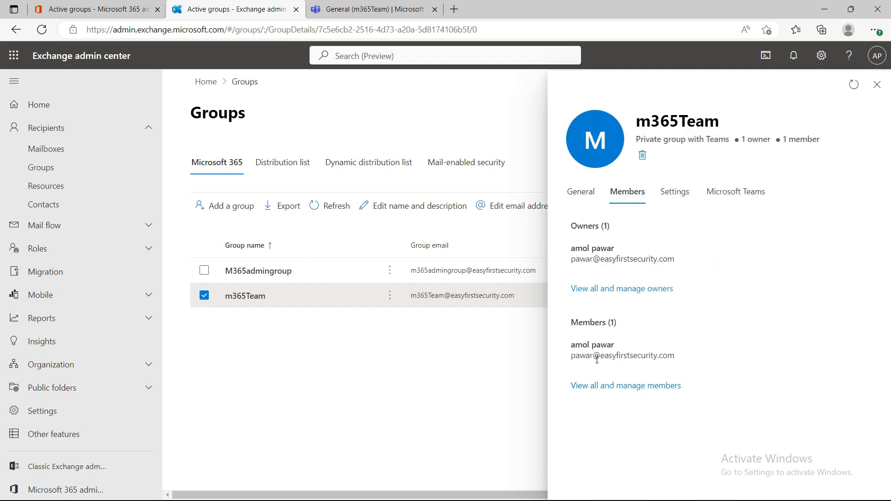
drag(581, 358, 664, 361)
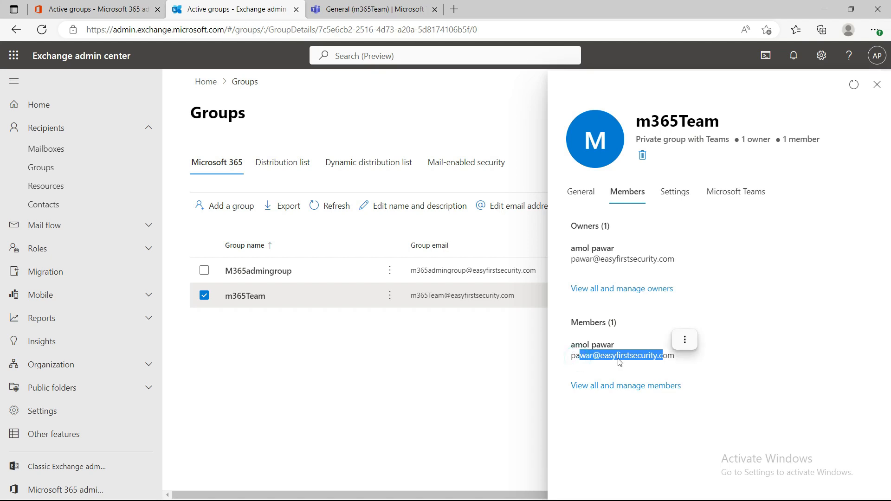
click(628, 386)
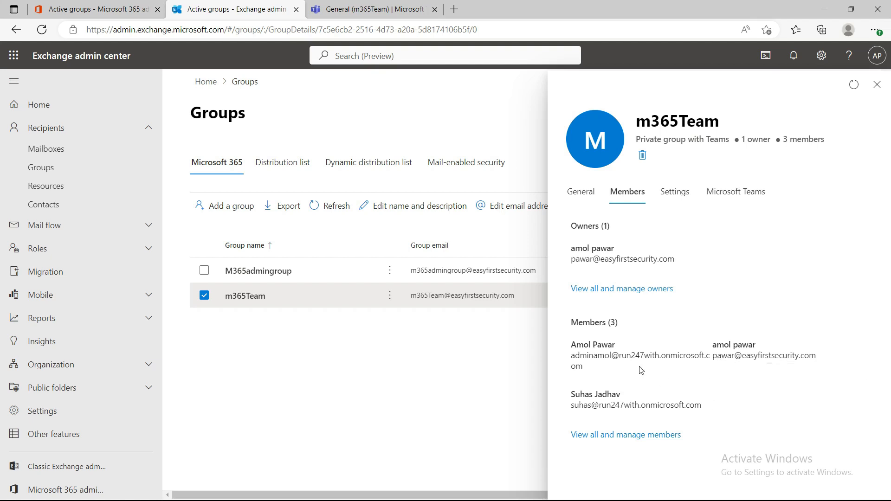
click(877, 84)
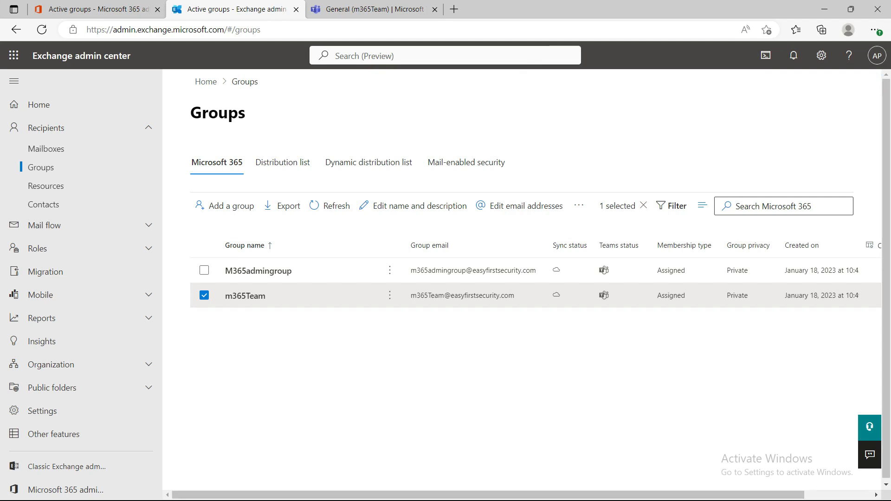
Restart Outlook, check its Groups folder for m365Team, and minimize it to return to the Exchange admin center
key(alt+Tab)
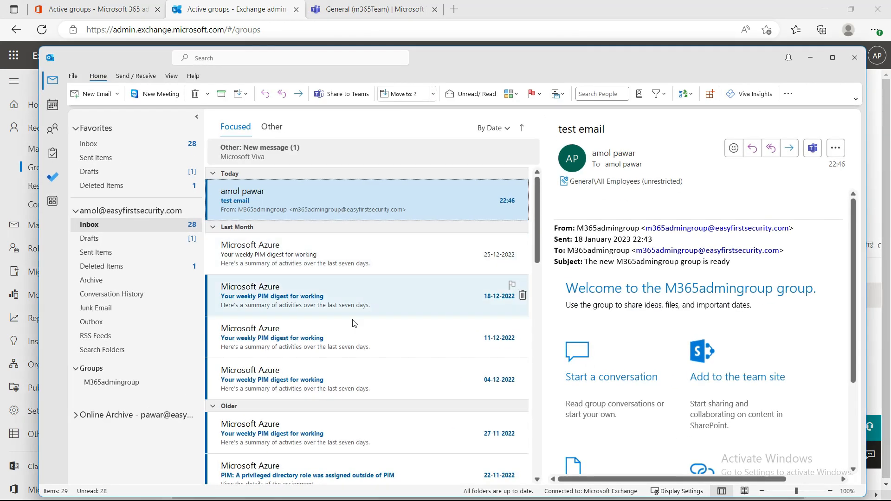
click(855, 58)
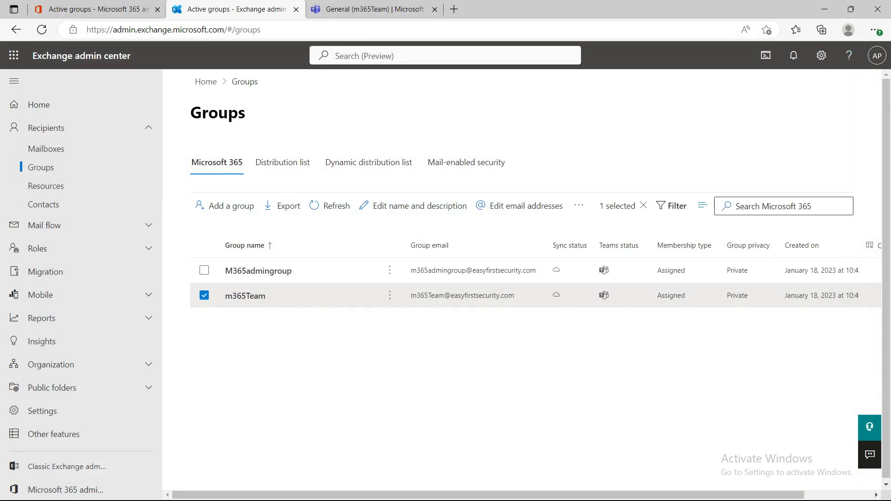
click(523, 488)
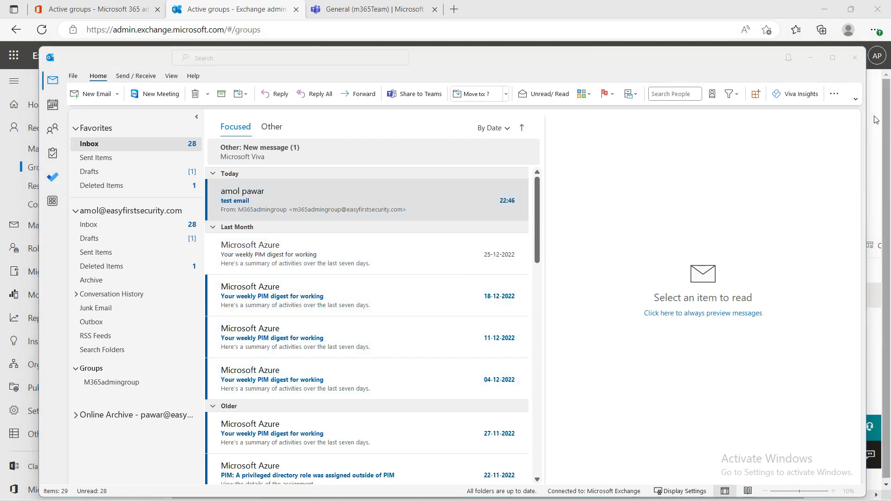
click(810, 57)
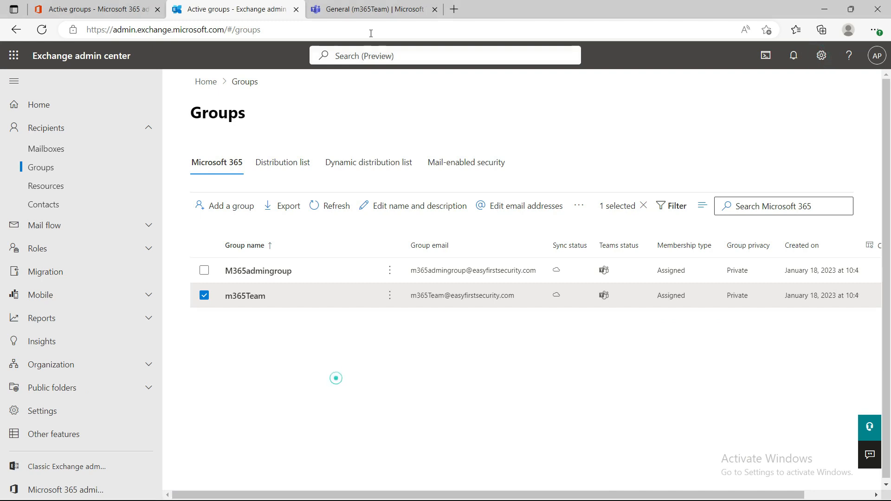
Review the teams listed in Microsoft Teams, then return to the Exchange admin center and refresh its Microsoft 365 group list
click(367, 10)
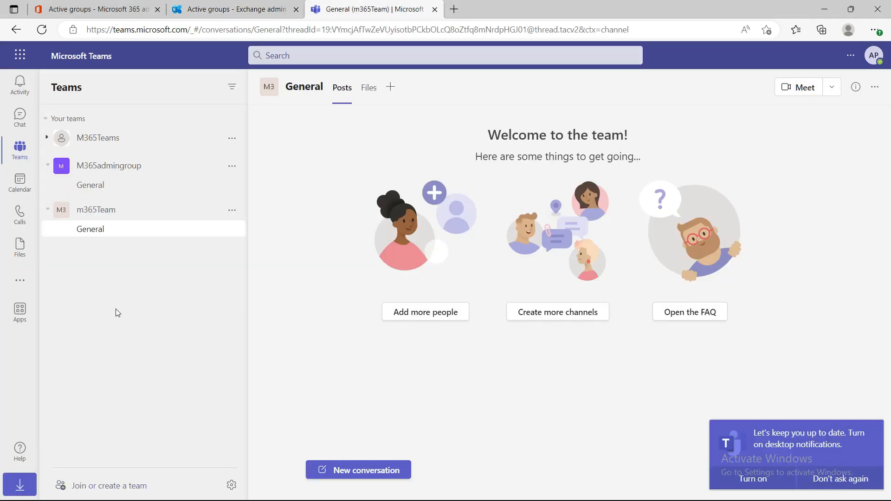
click(225, 9)
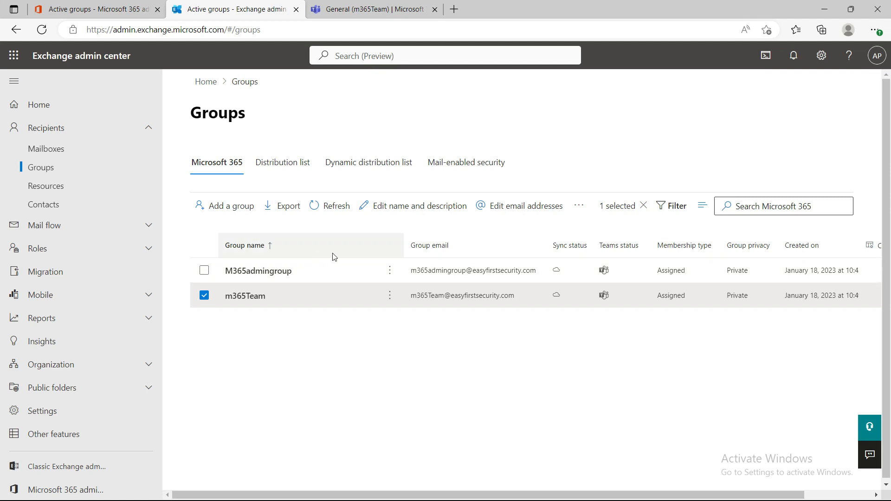
click(333, 206)
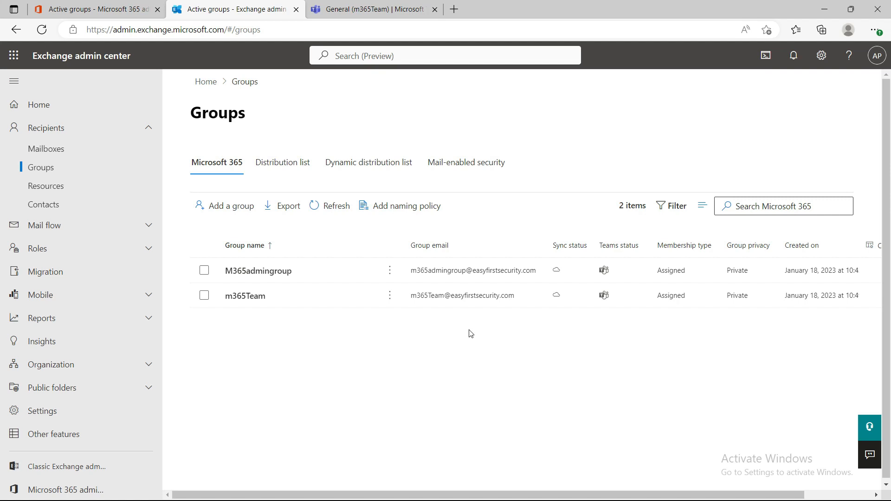
click(380, 14)
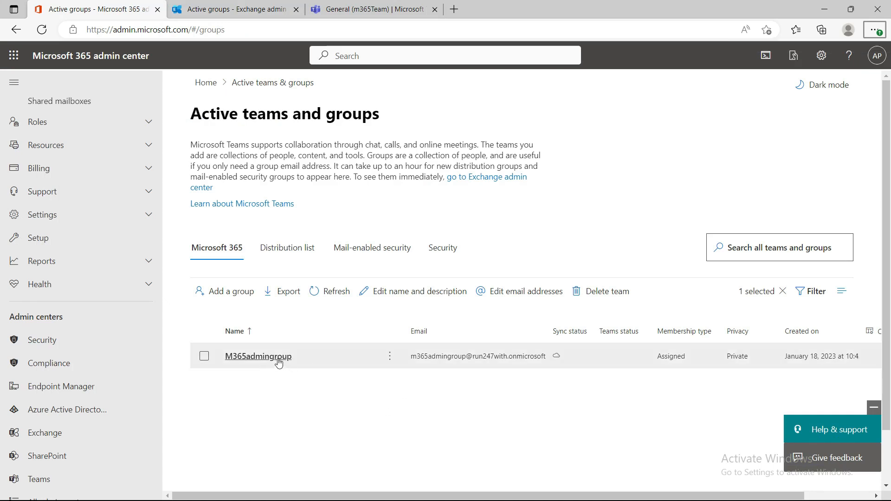
click(258, 356)
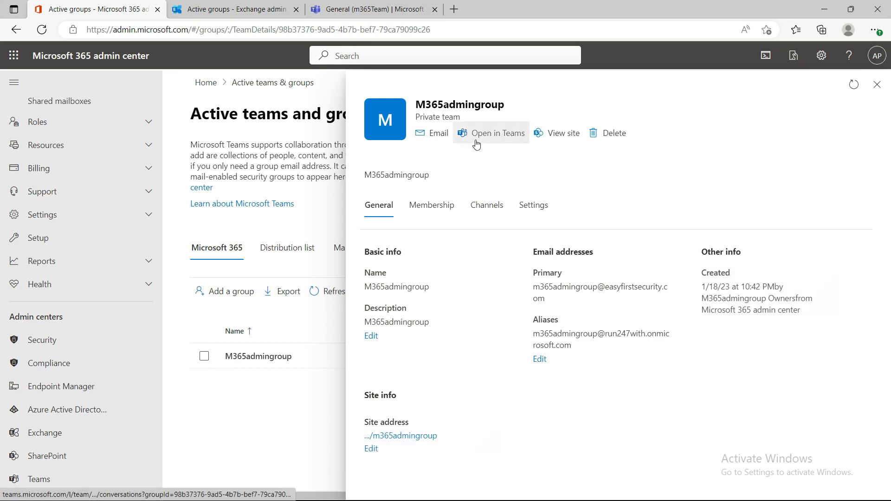
click(554, 136)
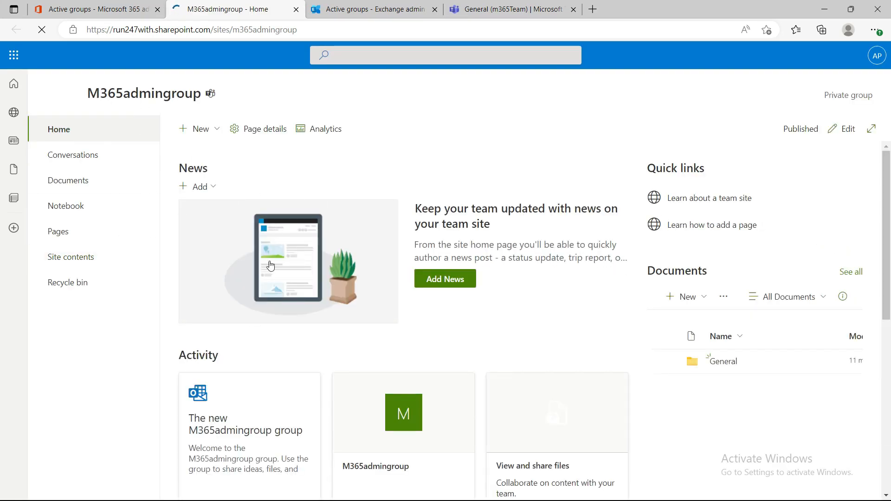
click(79, 184)
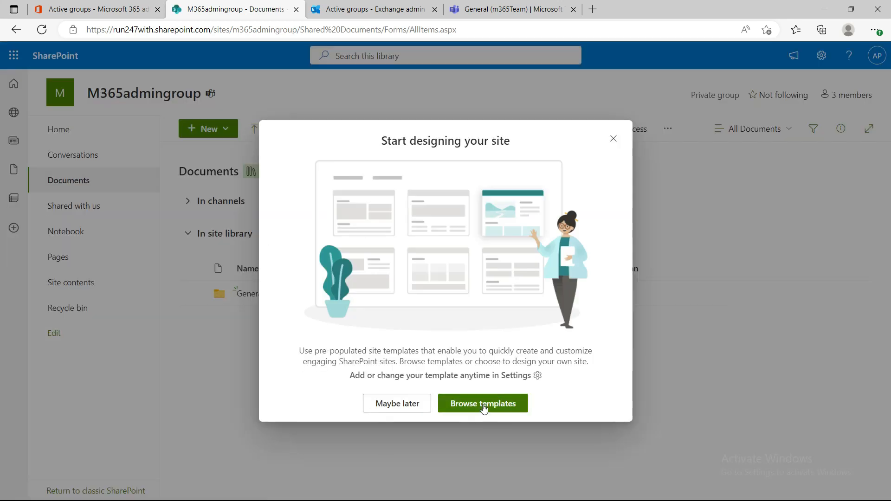
click(404, 404)
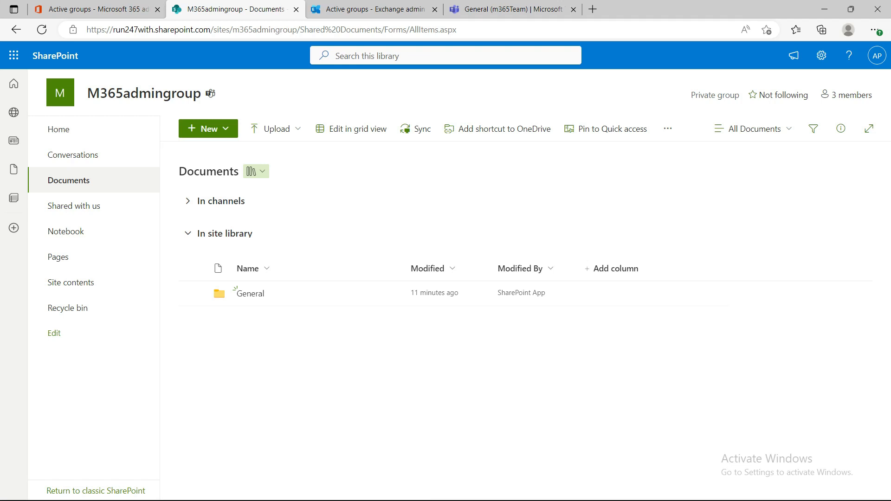
key(alt+Tab)
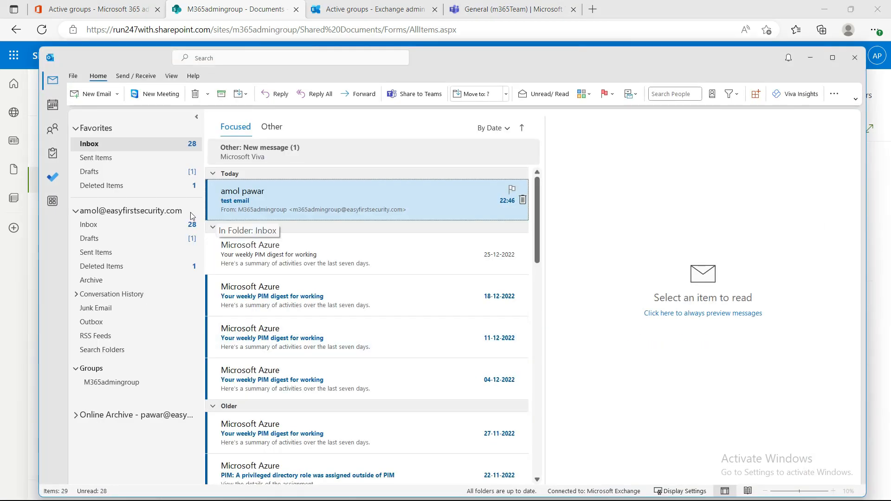
click(114, 381)
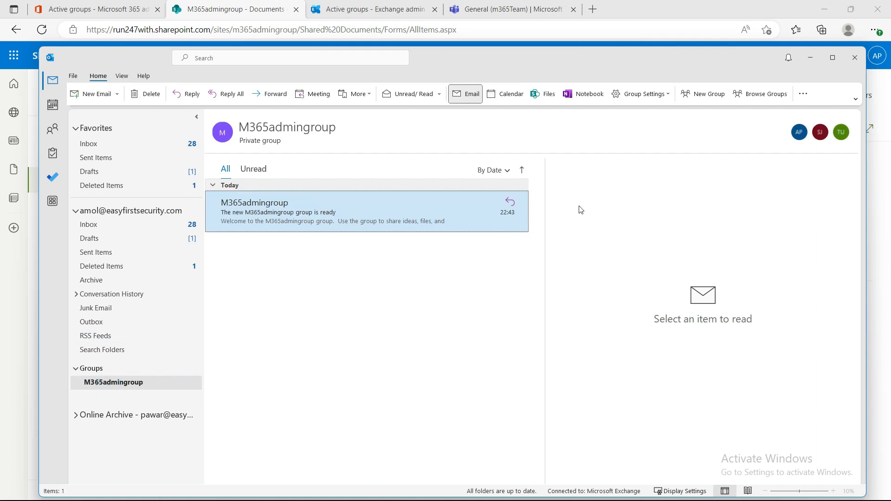
click(546, 98)
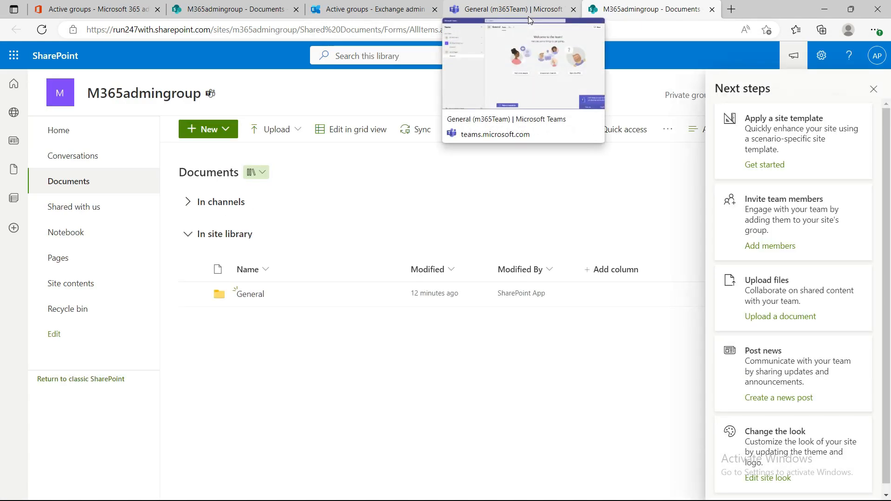
key(alt+Tab)
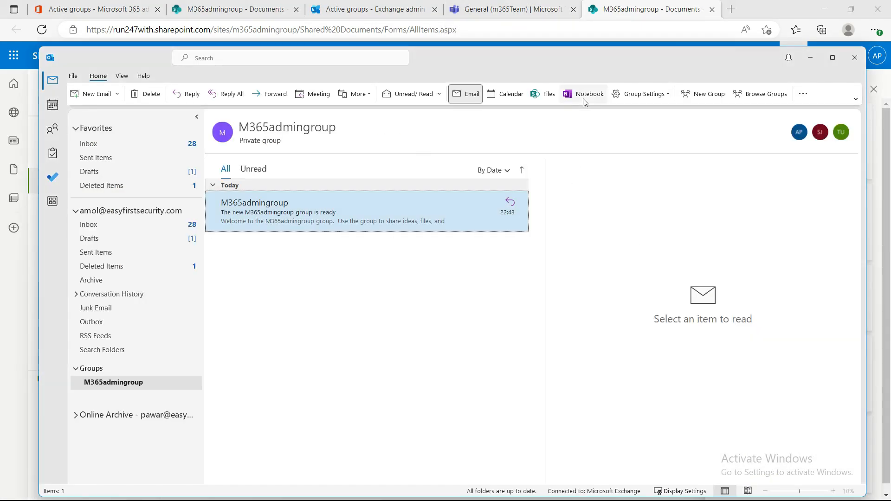